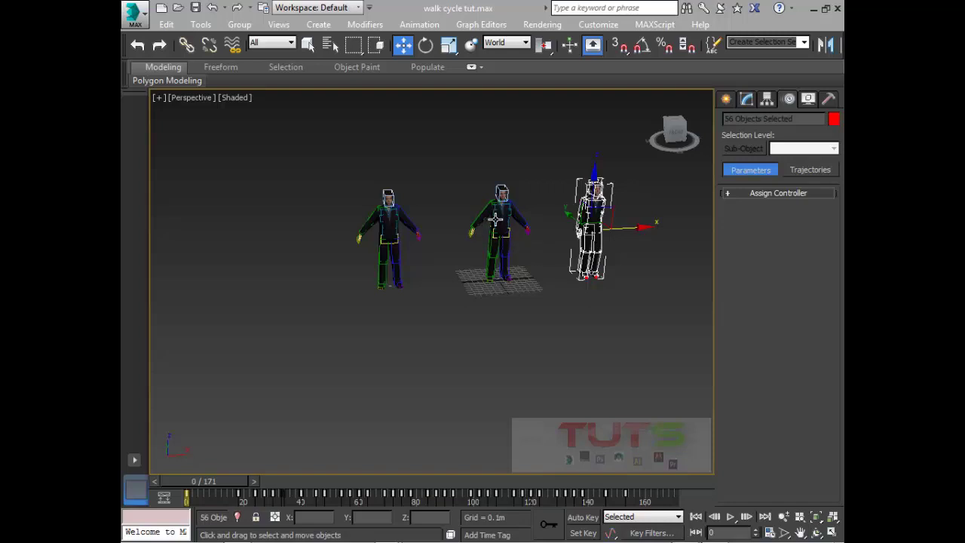
Orbit around the characters and play the right character's mocap walk to preview it
middle_click_drag(502, 223, 455, 224, "alt")
scroll(446, 258, "up", 5)
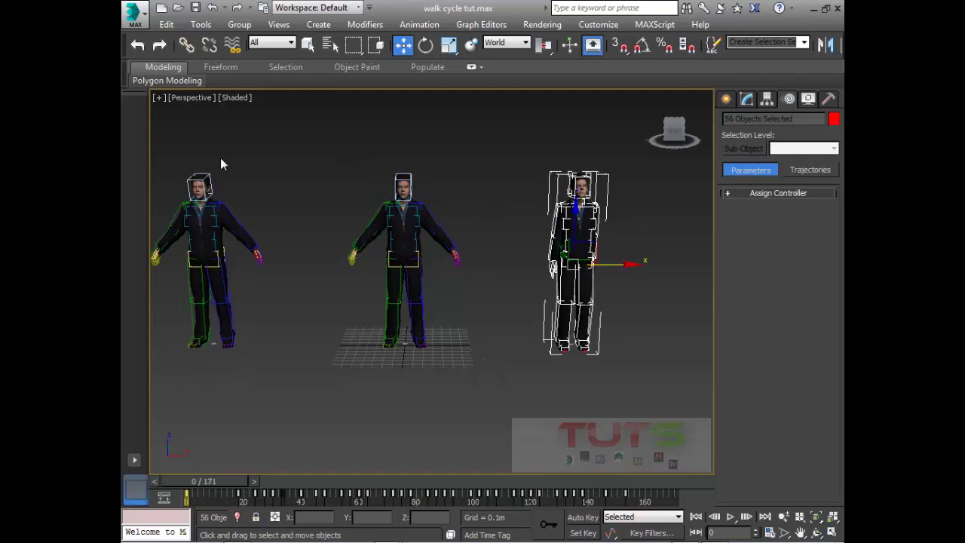
mouse_move(273, 154)
middle_mouse_down("alt")
mouse_move(308, 155)
mouse_move(271, 157)
mouse_move(291, 160)
middle_mouse_up("alt")
middle_click_drag(601, 290, 495, 363, "alt")
left_click(640, 456)
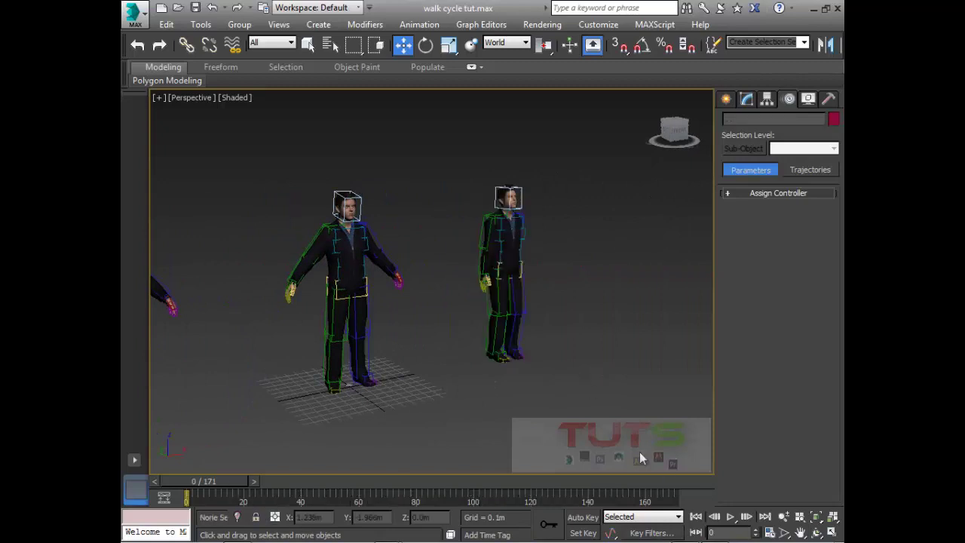
left_click(729, 516)
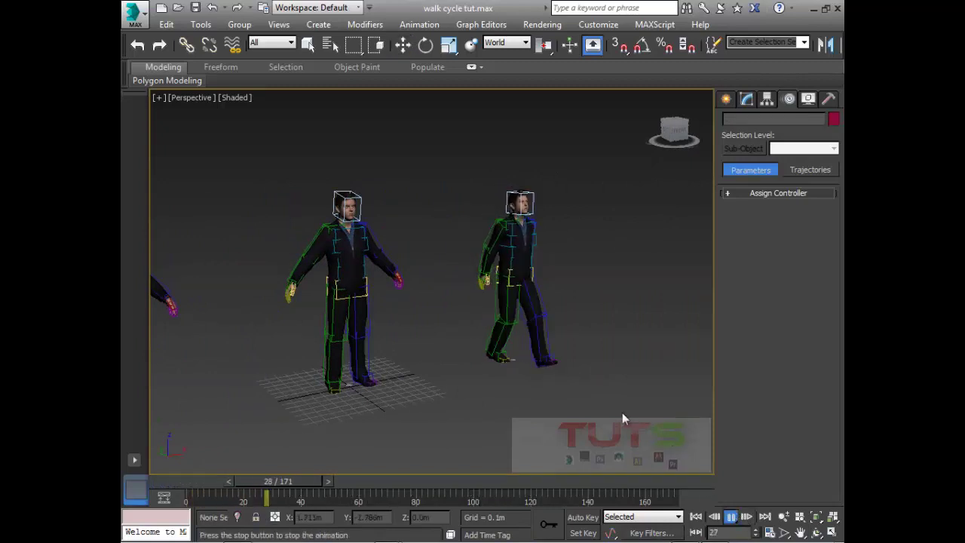
middle_click_drag(614, 377, 522, 342)
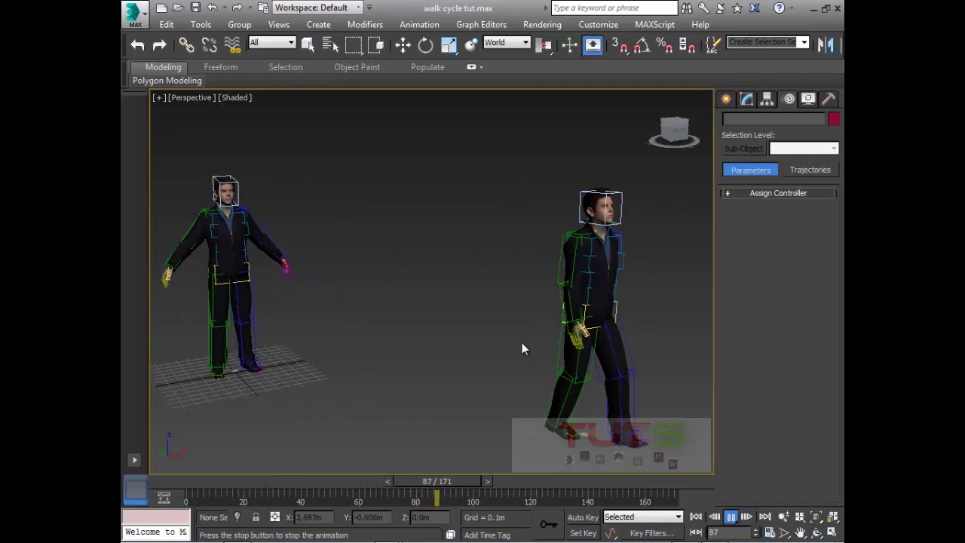
scroll(546, 346, "down", 3)
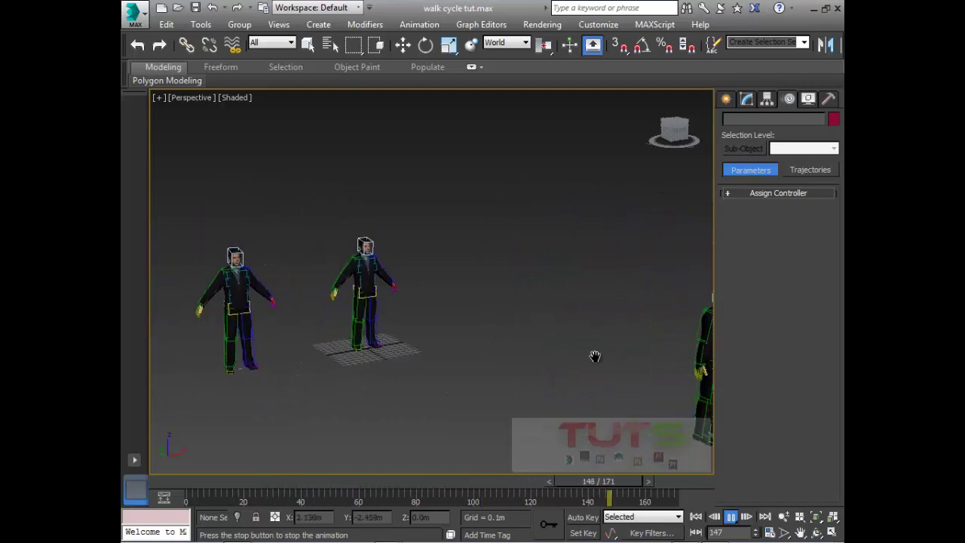
middle_click_drag(593, 355, 541, 361)
Stop playback, rewind to frame 0, and window-select all 56 objects of the right biped
left_click(728, 516)
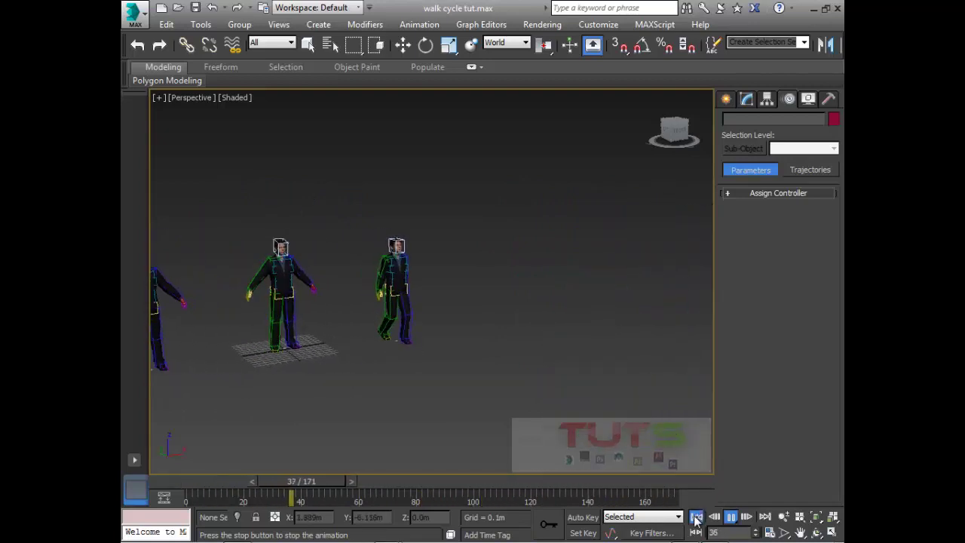
left_click(695, 516)
key("w")
left_click_drag(358, 356, 359, 352)
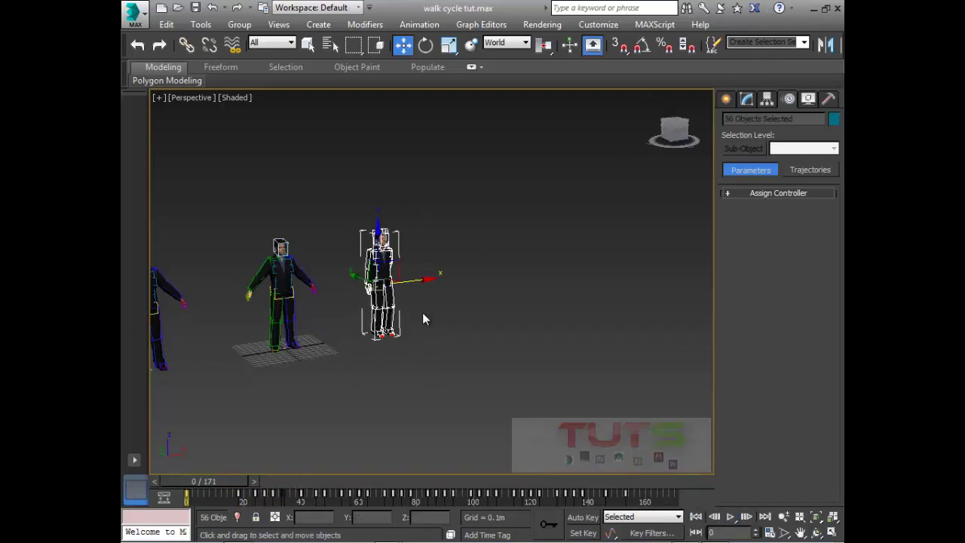
Hide the right biped and select the whole left biped for a named selection set
middle_click_drag(422, 311, 558, 339)
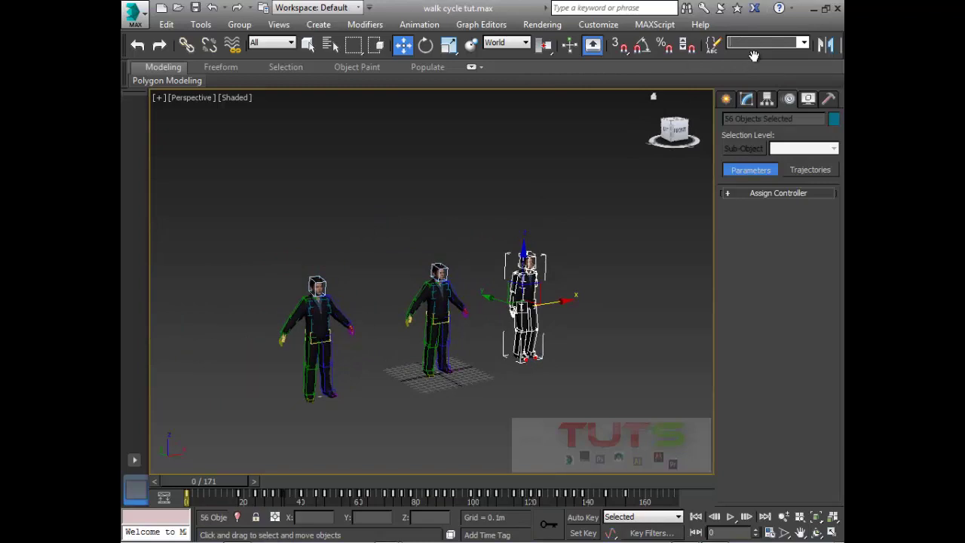
right_click(500, 283)
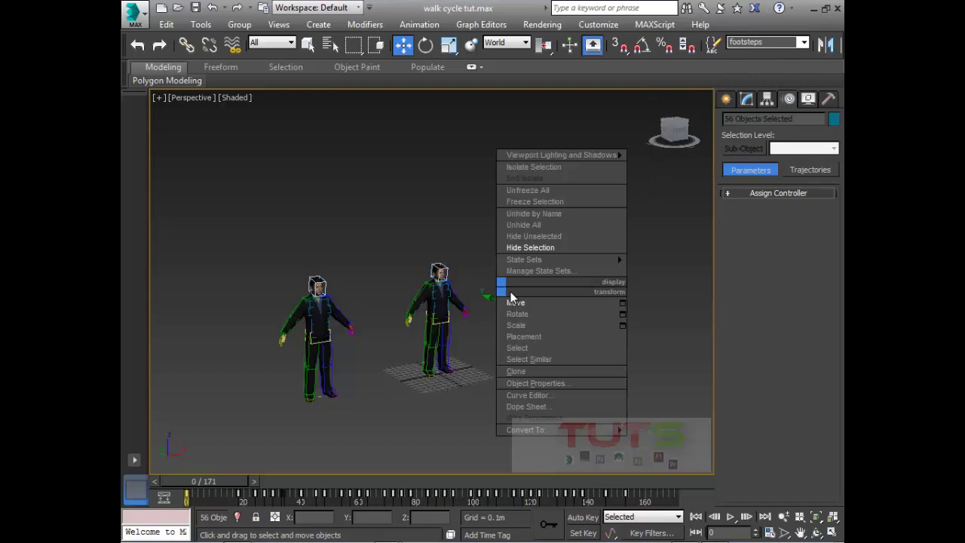
left_click(541, 243)
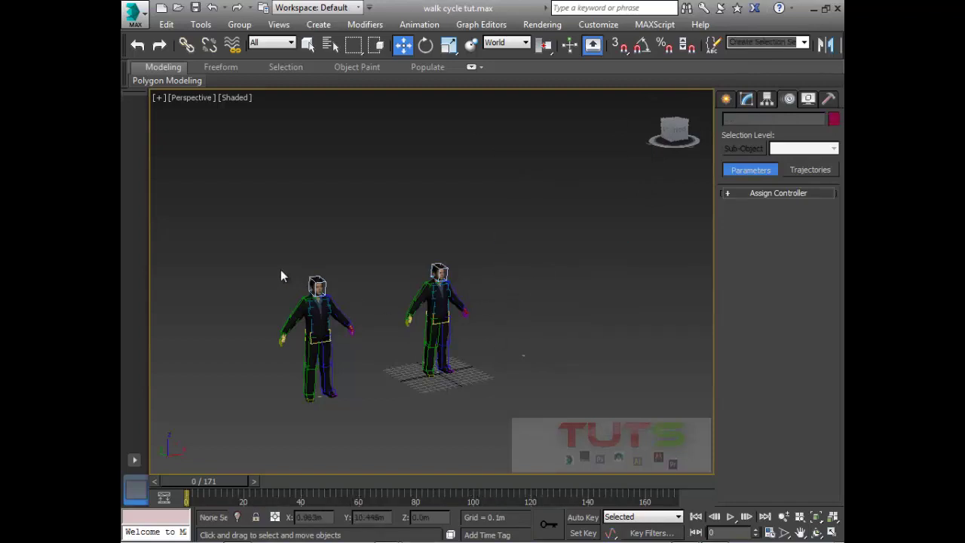
left_click_drag(245, 240, 370, 437)
left_click(762, 42)
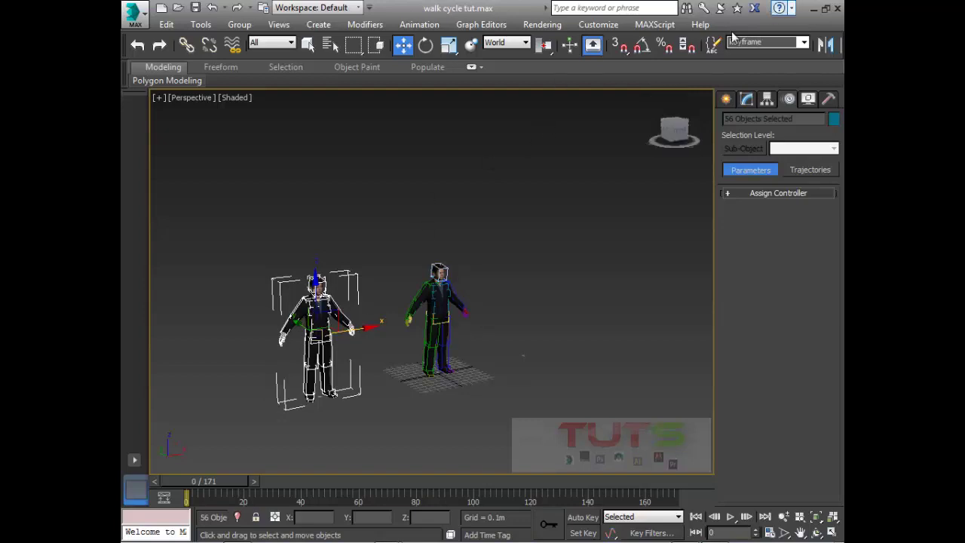
Hide the left biped, then save the middle character's rig as selection set 'mocap'
right_click(368, 365)
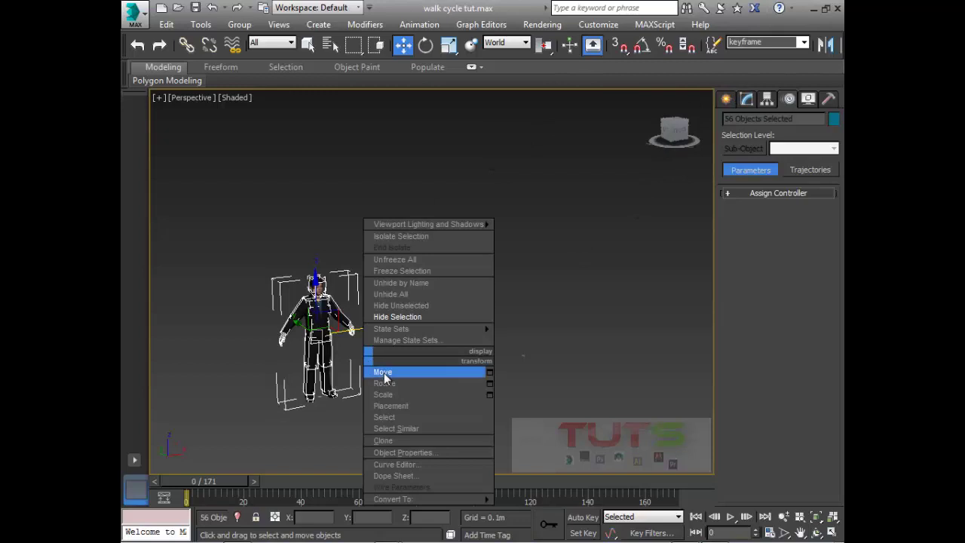
right_click(344, 325)
left_click(414, 281)
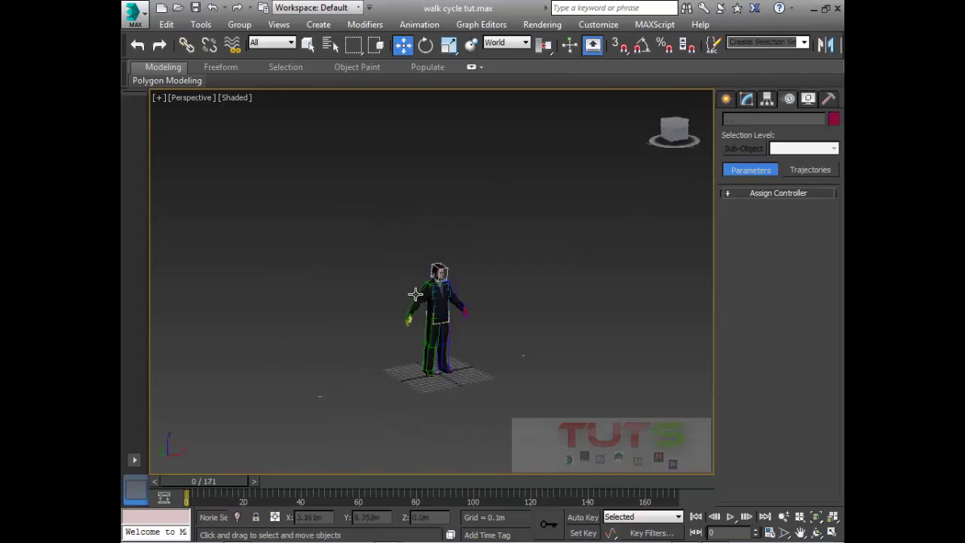
left_click_drag(494, 209, 396, 411)
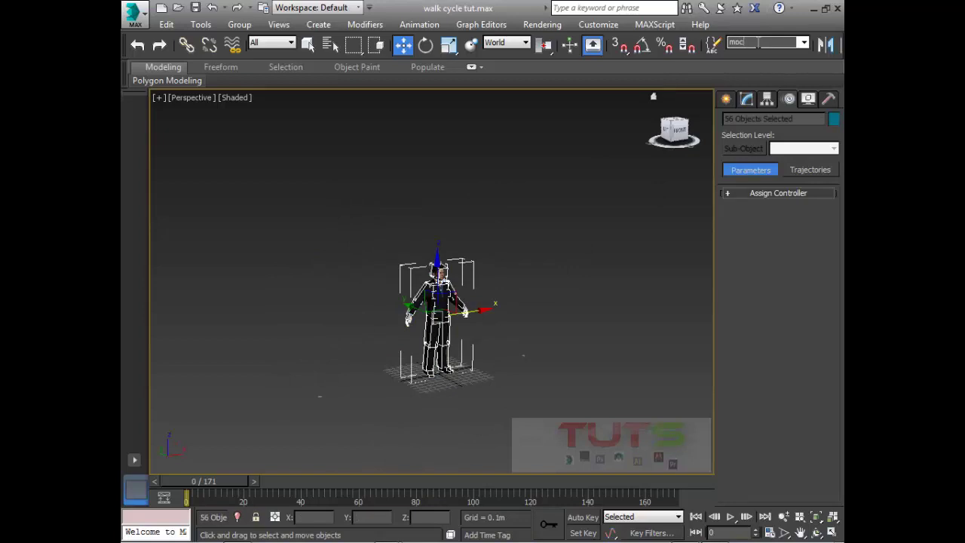
key("Return")
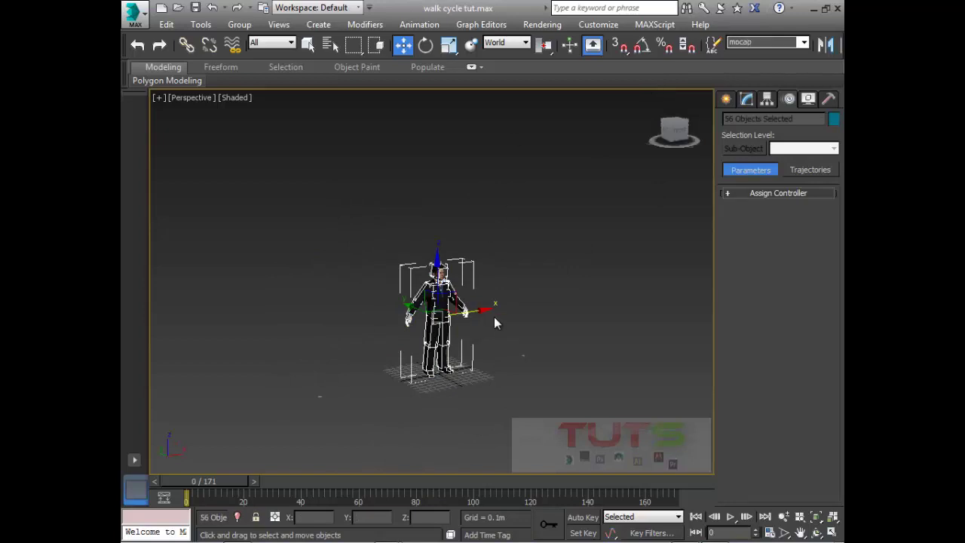
middle_click_drag(463, 346, 425, 296)
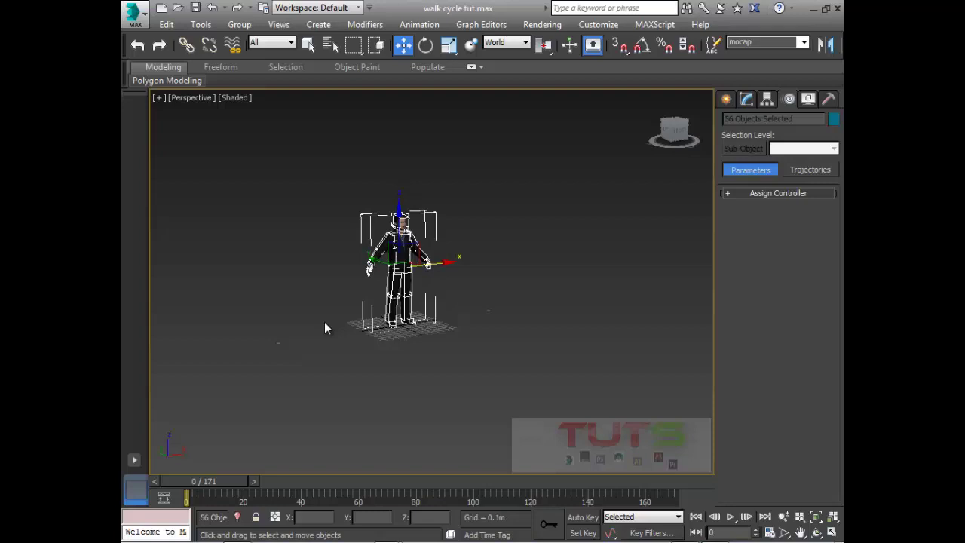
left_click(463, 352)
scroll(405, 274, "up", 5)
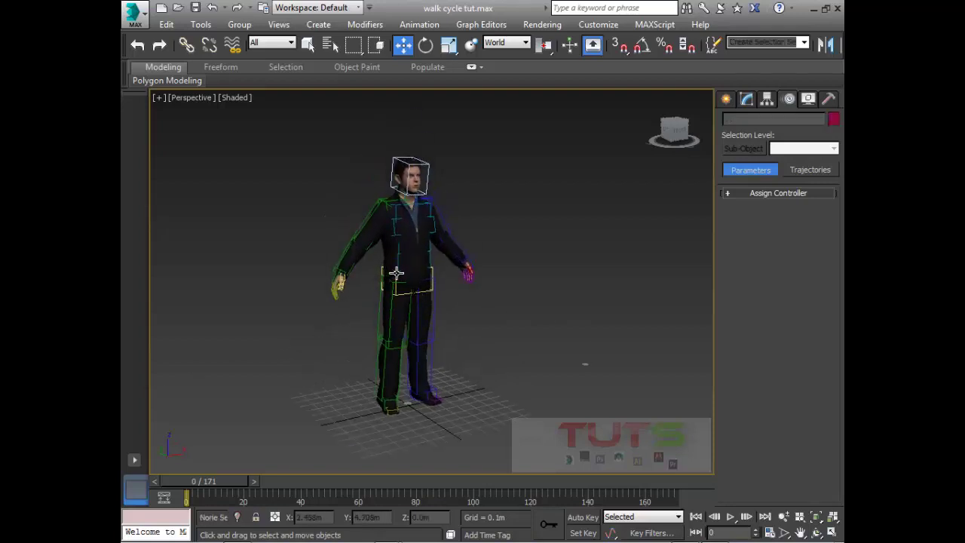
Select the character's body mesh and try freezing it, then undo the freeze
left_click(396, 274)
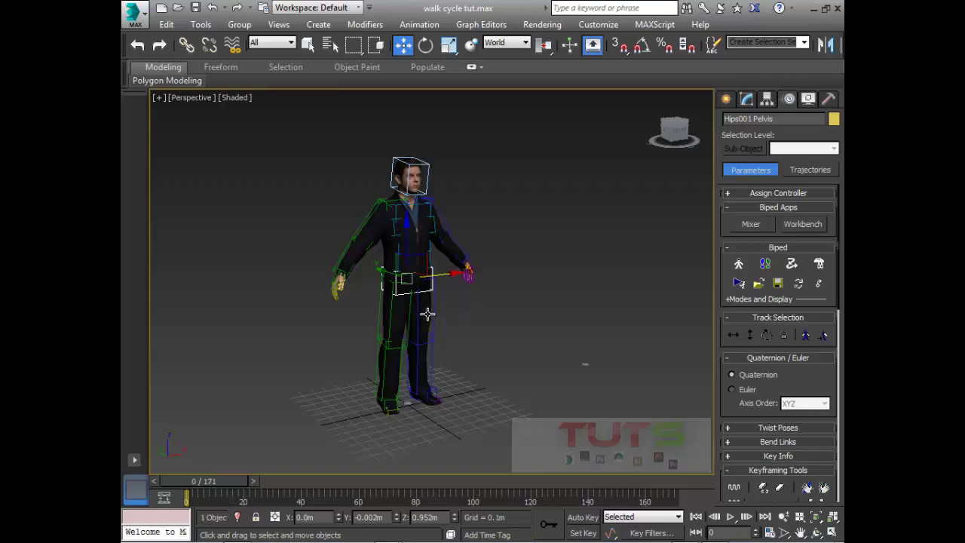
mouse_move(427, 314)
middle_mouse_down("alt")
mouse_move(472, 321)
mouse_move(485, 308)
mouse_move(411, 321)
middle_mouse_up("alt")
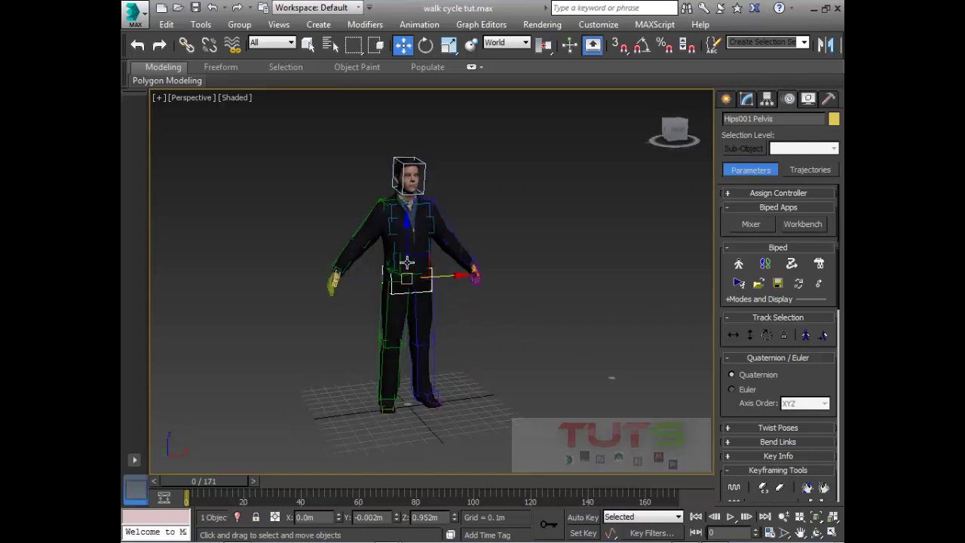
left_click(728, 101)
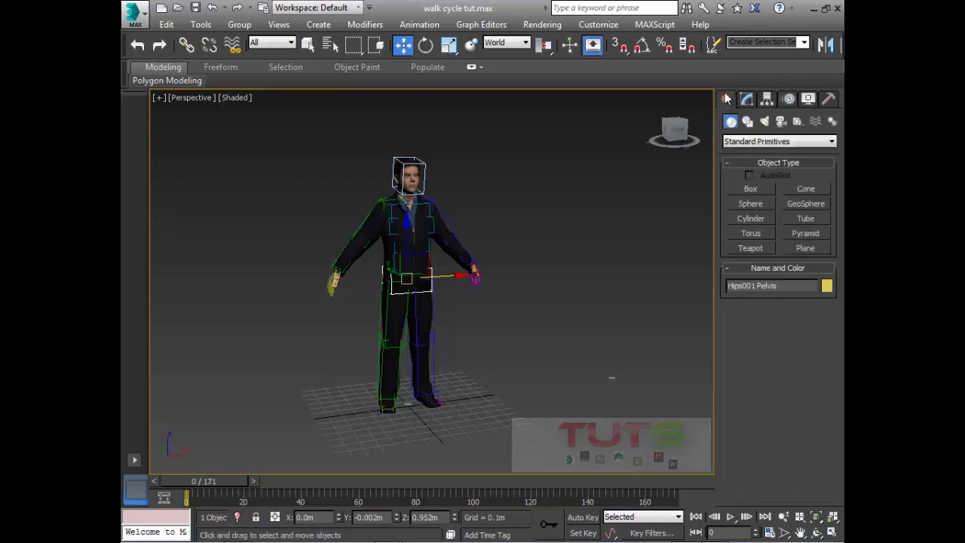
left_click(393, 284)
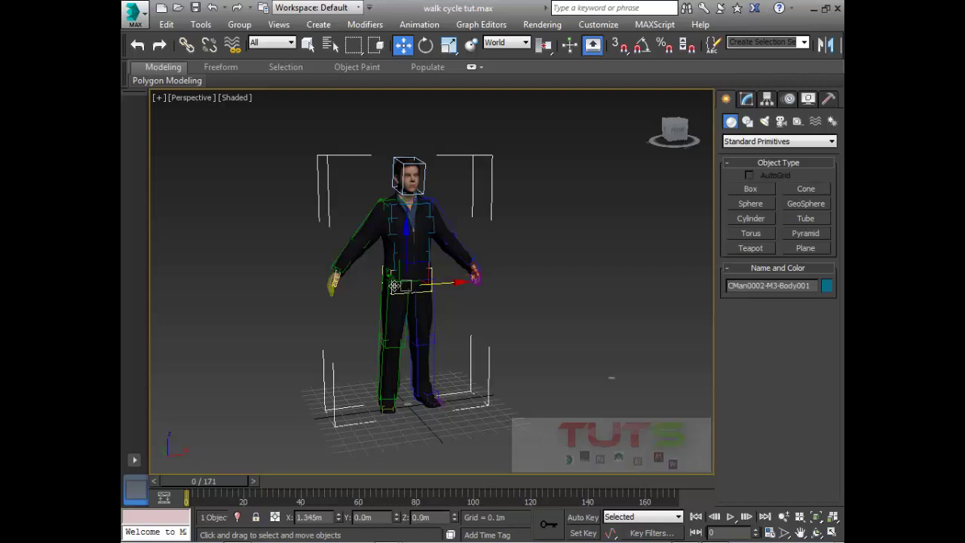
right_click(387, 216)
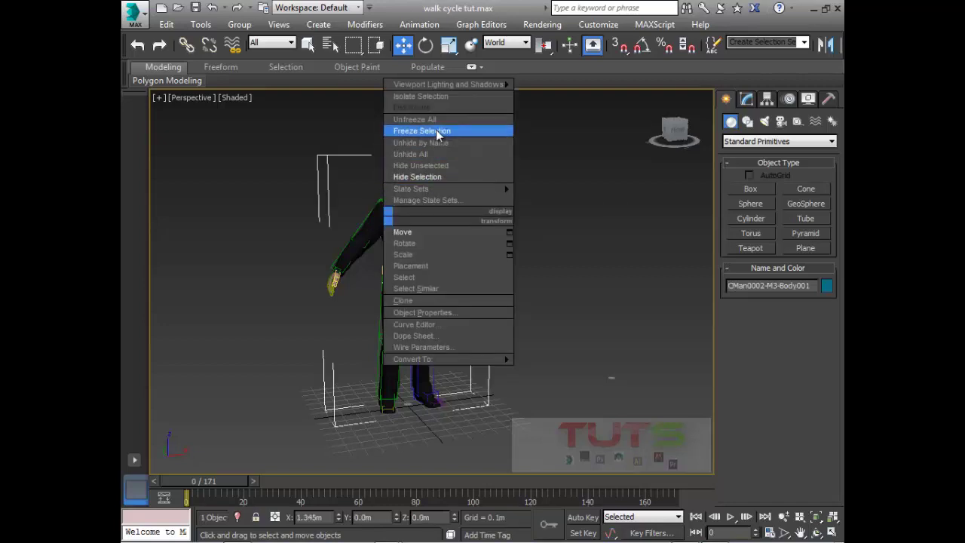
left_click(441, 130)
key("ctrl+z")
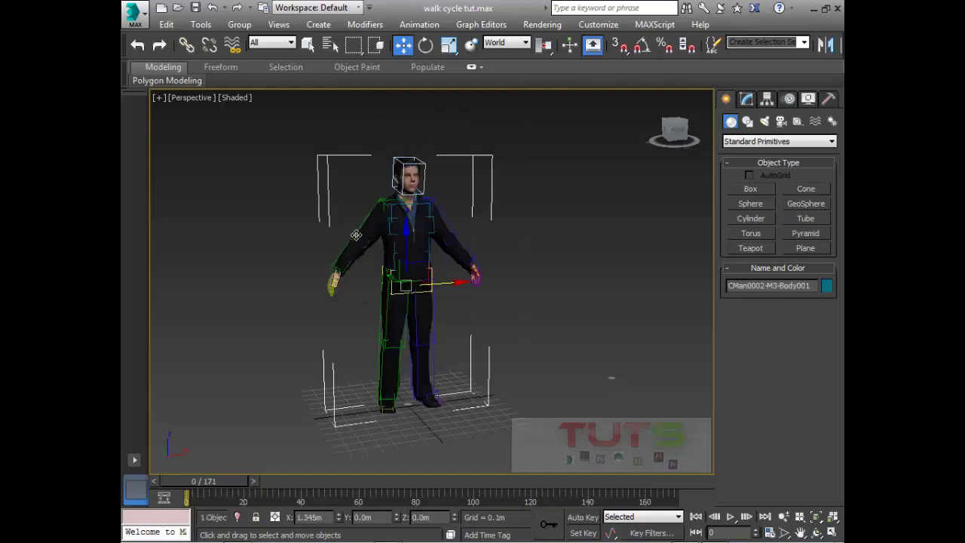
Turn off Show Frozen in Gray in the body mesh's Object Properties, then freeze it
right_click(380, 203)
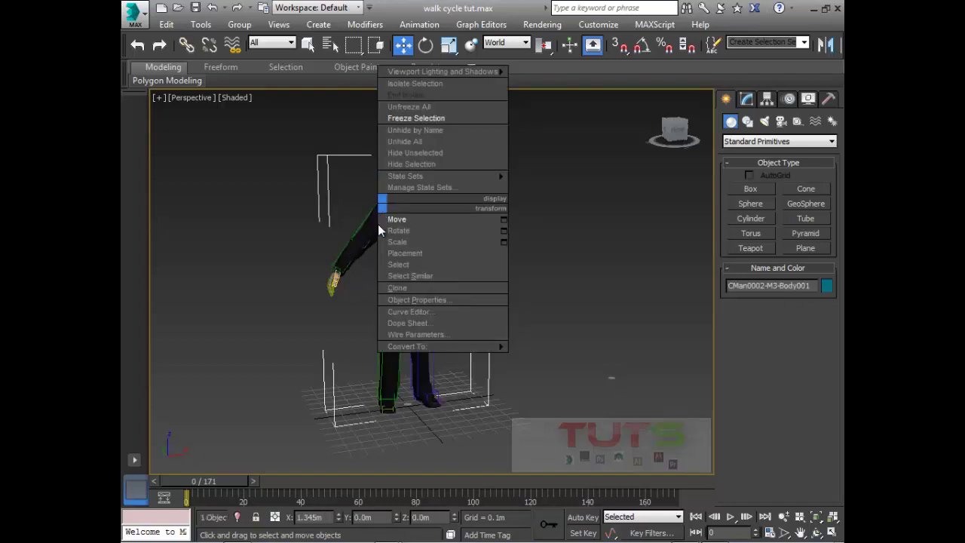
left_click(433, 300)
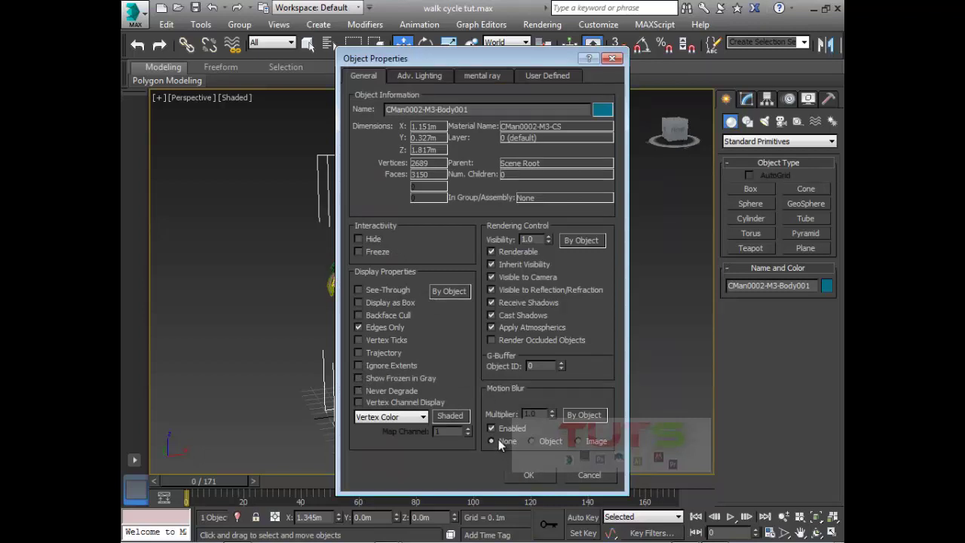
left_click(526, 474)
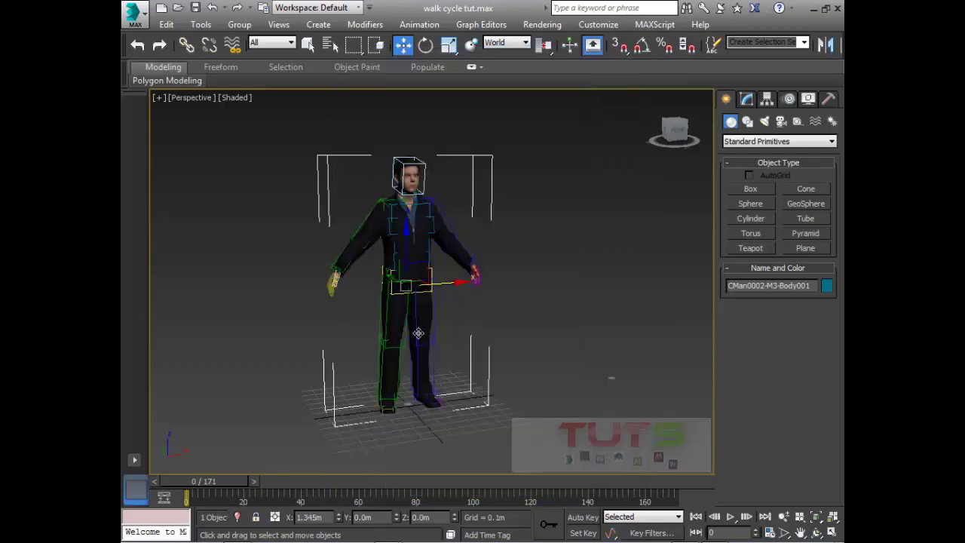
right_click(385, 242)
left_click(422, 158)
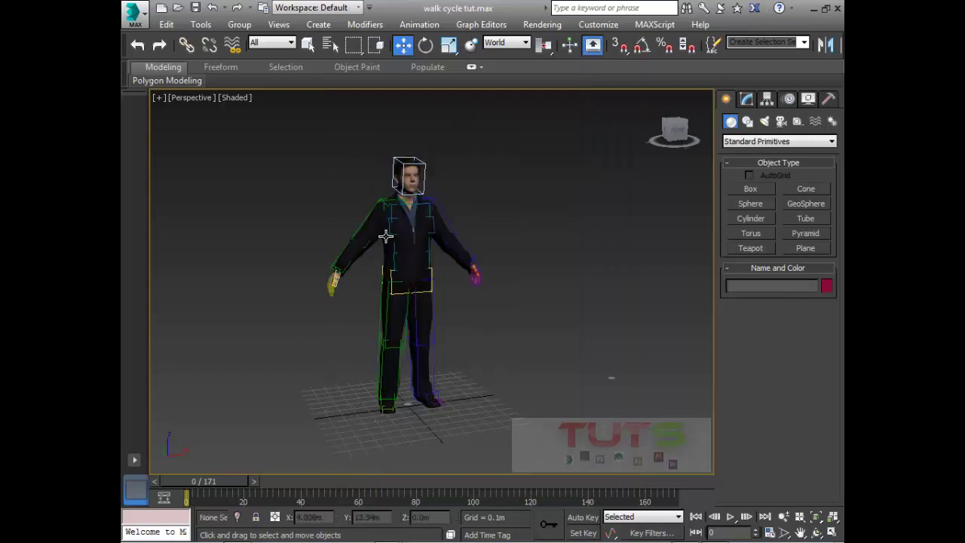
middle_click_drag(389, 221, 402, 239, "alt")
scroll(402, 226, "up", 2)
scroll(401, 231, "up", 1)
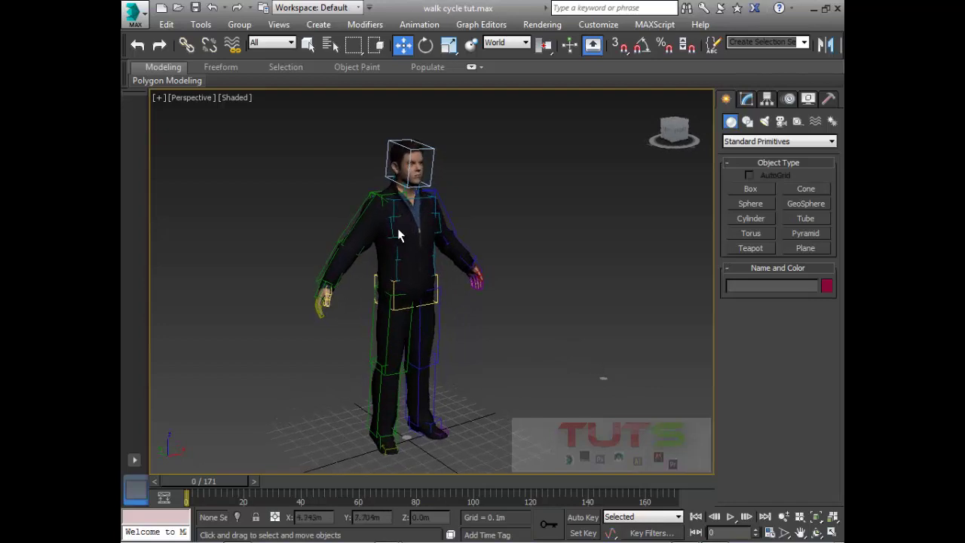
Select the pelvis and browse via Biped Load File to the eMOTION Mocap Data > Bip folder
left_click(393, 291)
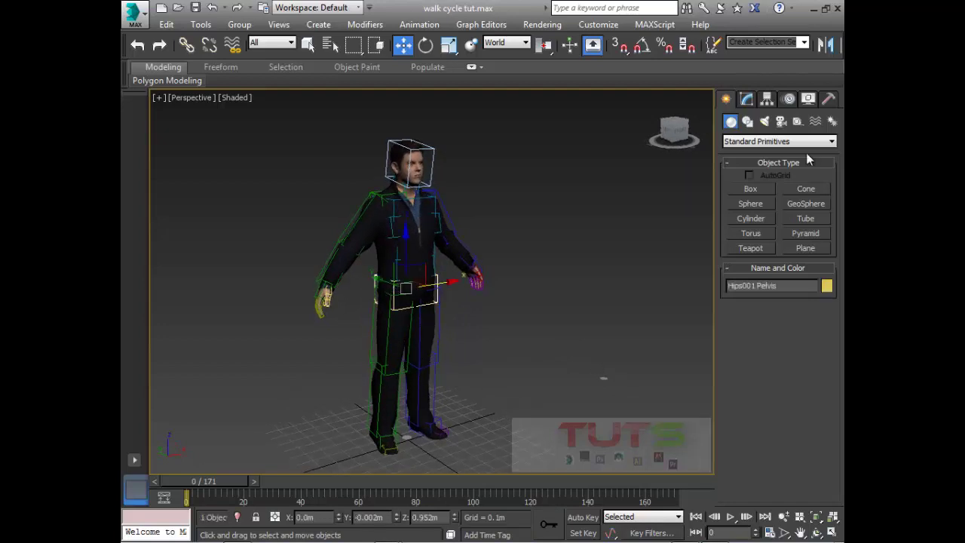
left_click(789, 99)
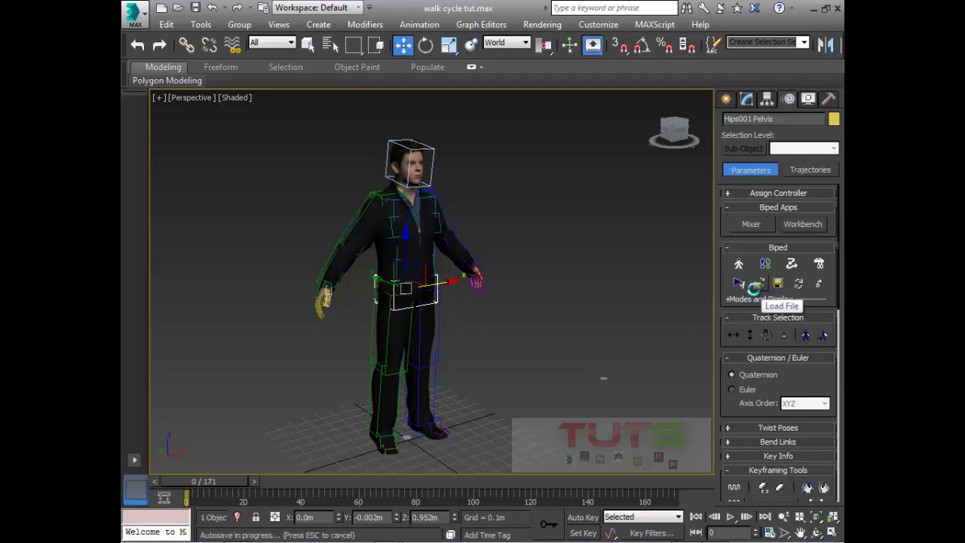
left_click(759, 284)
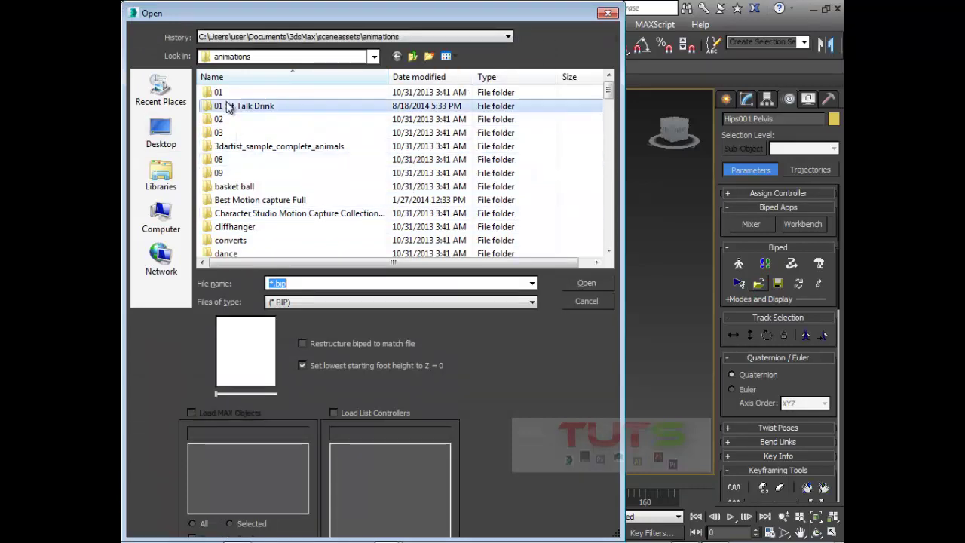
scroll(239, 151, "down", 10)
scroll(240, 160, "up", 5)
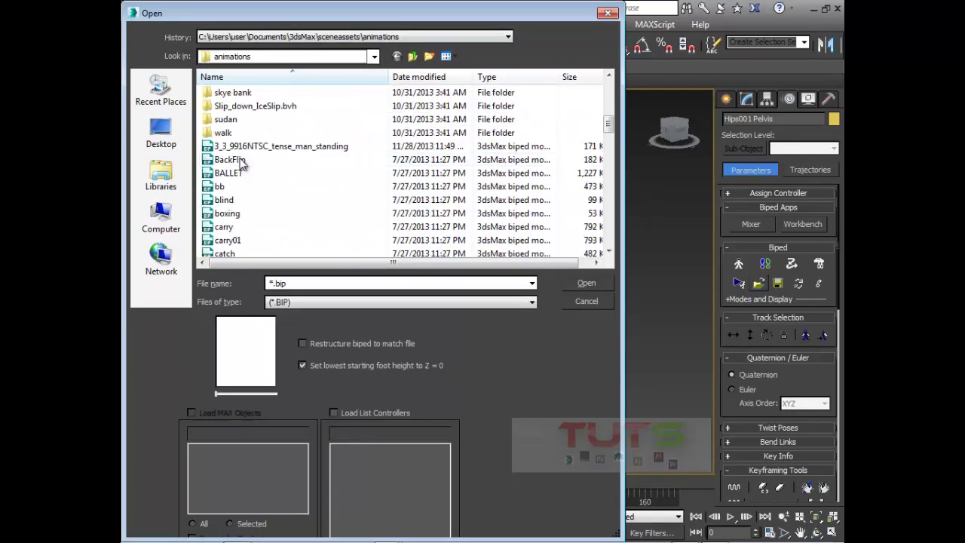
scroll(243, 211, "down", 1)
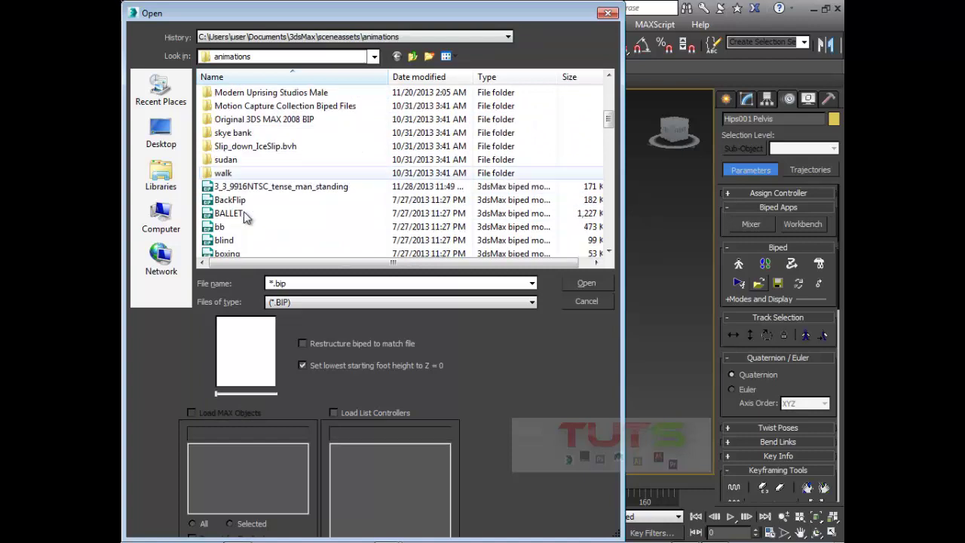
double_click(226, 176)
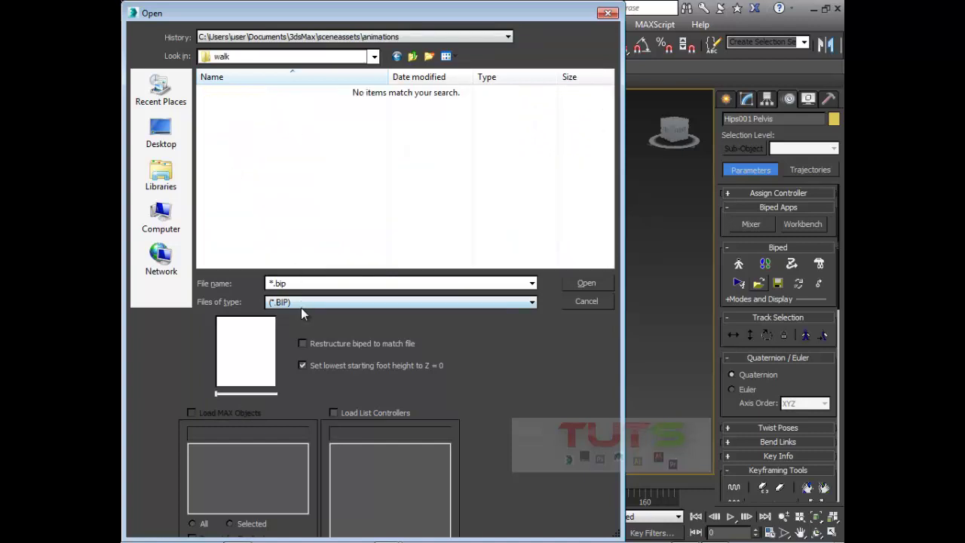
left_click(300, 301)
left_click(300, 301)
left_click(417, 56)
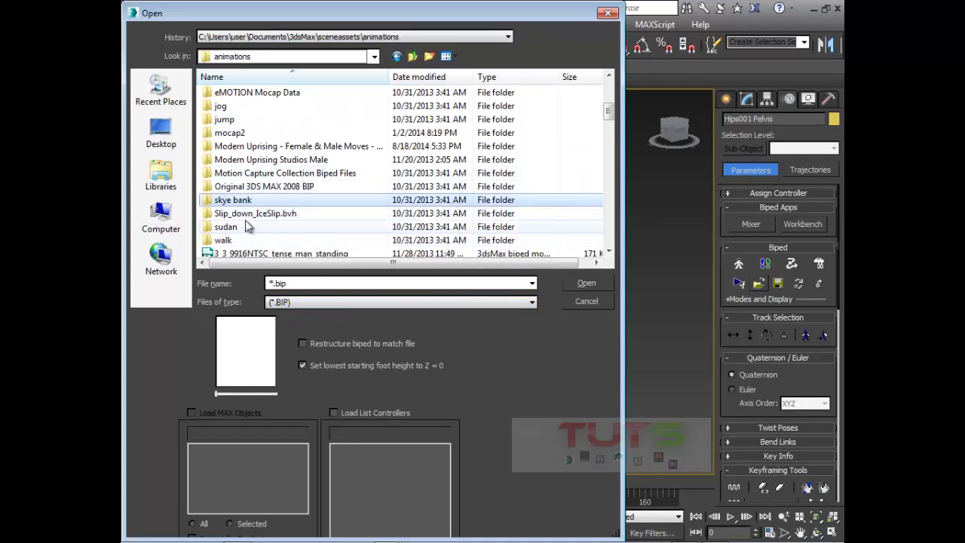
scroll(236, 190, "up", 1)
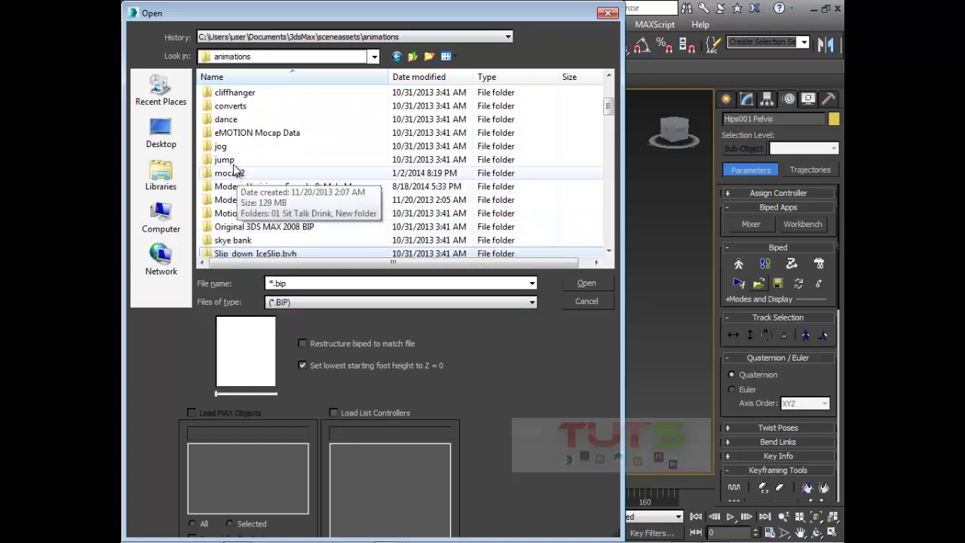
double_click(245, 133)
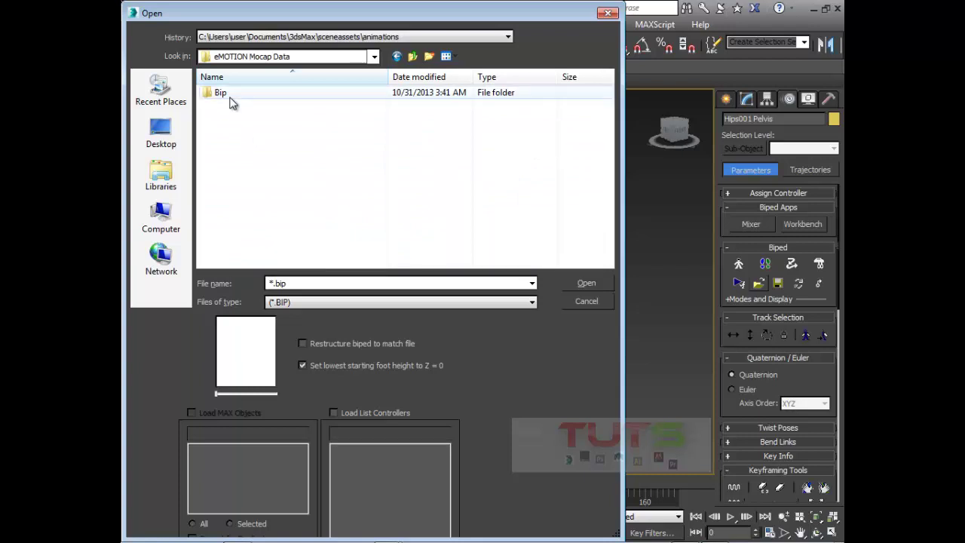
double_click(230, 95)
Preview the Bip files, then load emo0007-Elegant walk_Loop.bip and dismiss the obsolete-file warning
left_click(246, 107)
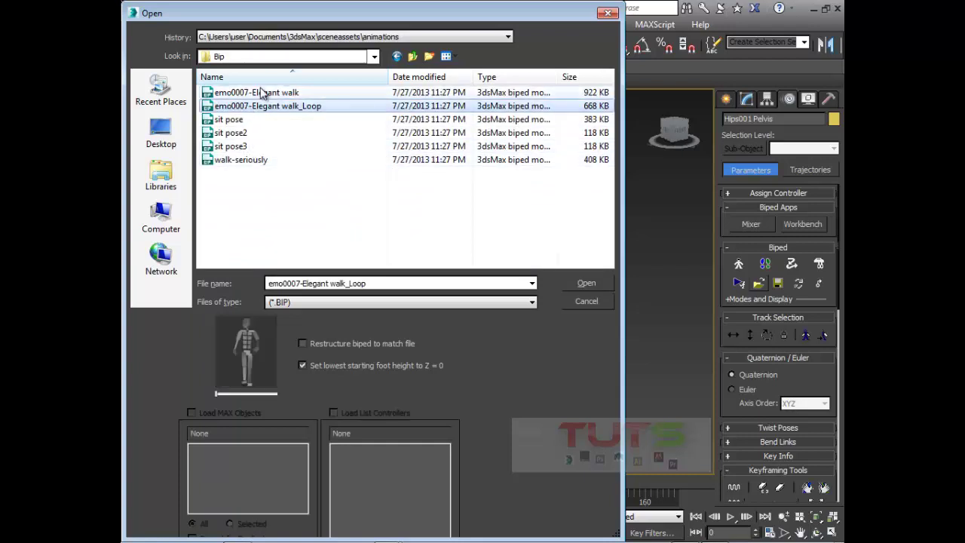
left_click(264, 93)
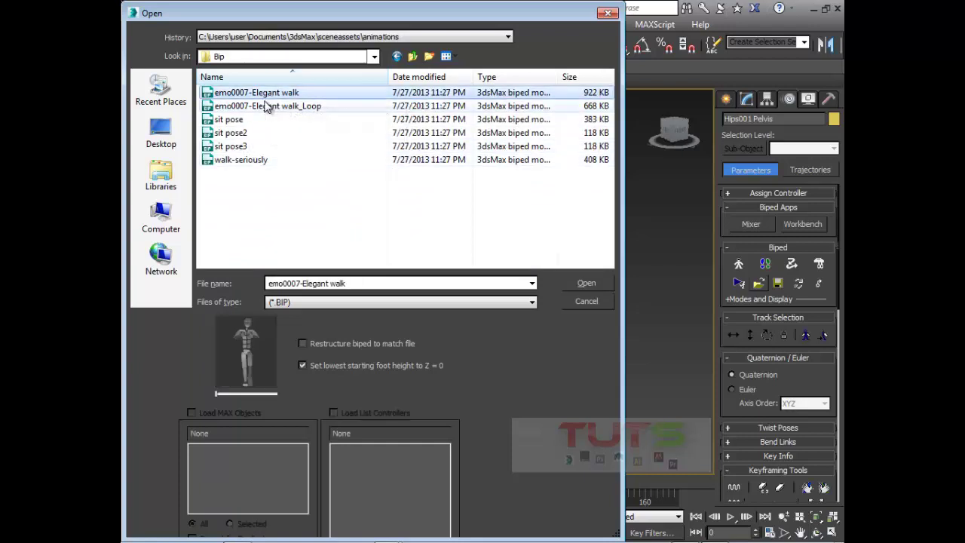
left_click(271, 106)
left_click(249, 160)
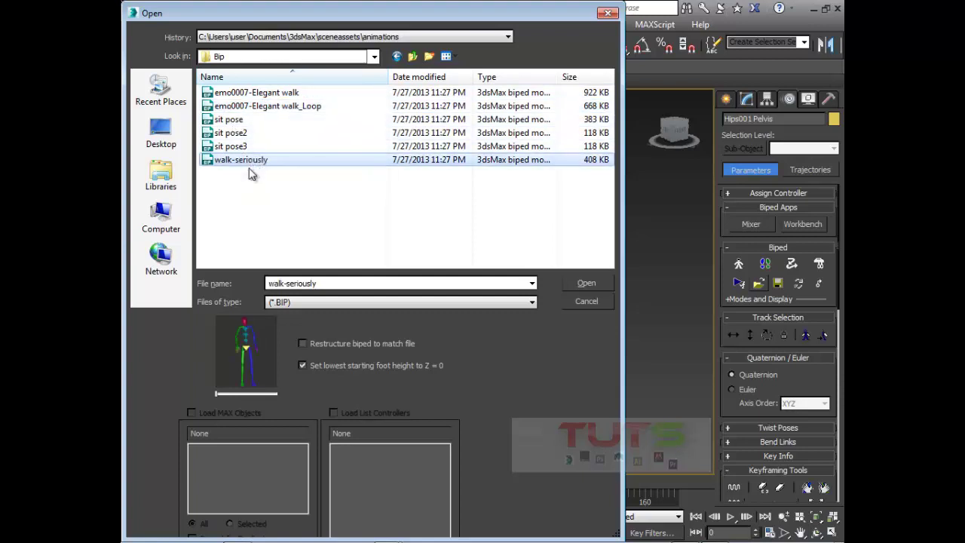
left_click(238, 134)
left_click(226, 119)
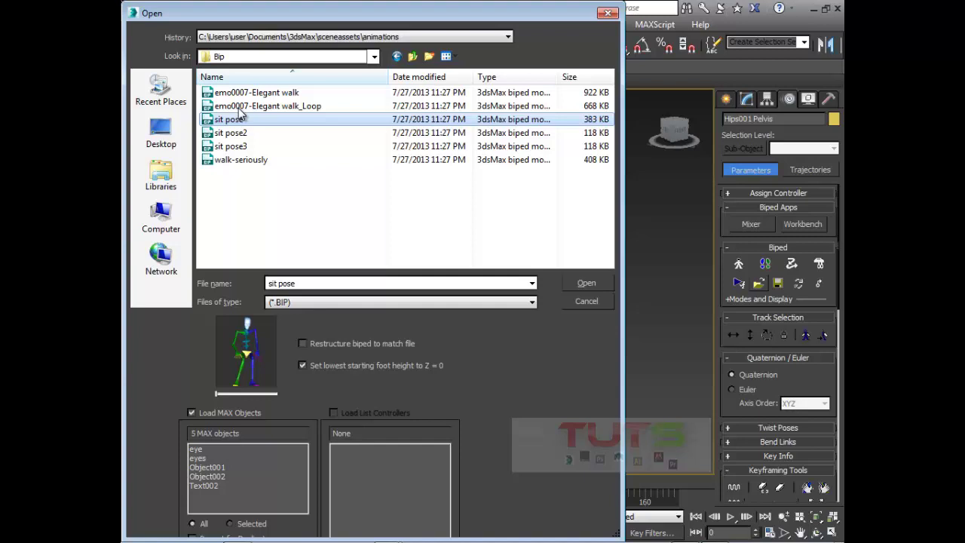
left_click(243, 106)
left_click(244, 93)
left_click(247, 106)
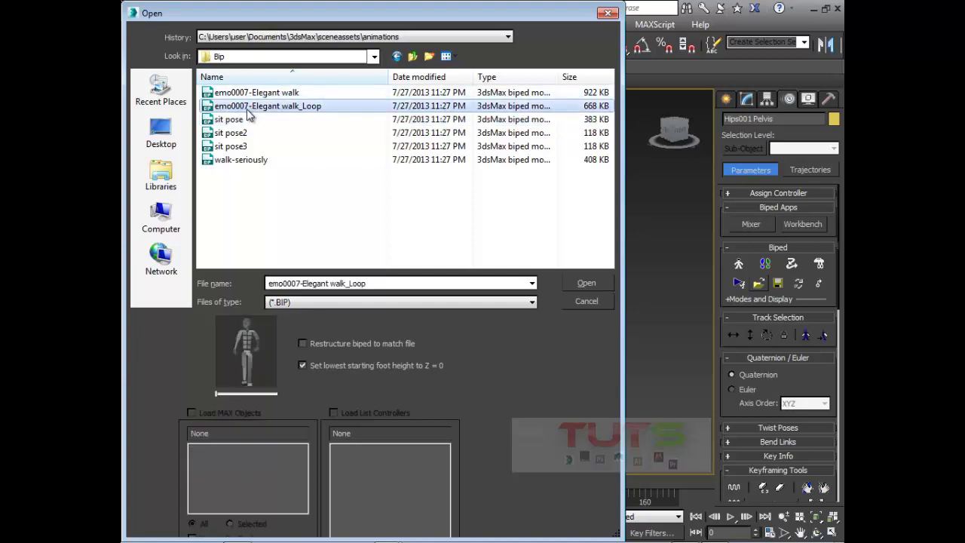
left_click(584, 285)
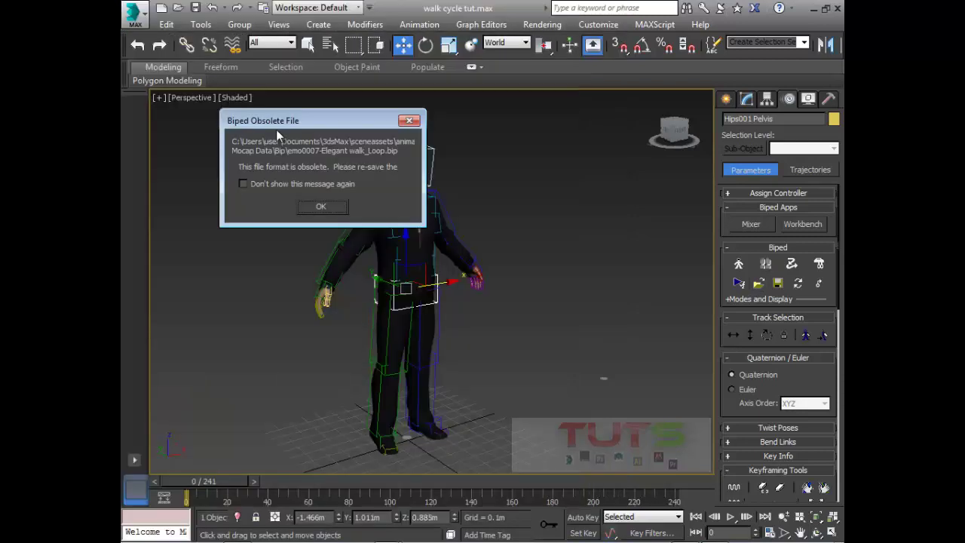
left_click(317, 207)
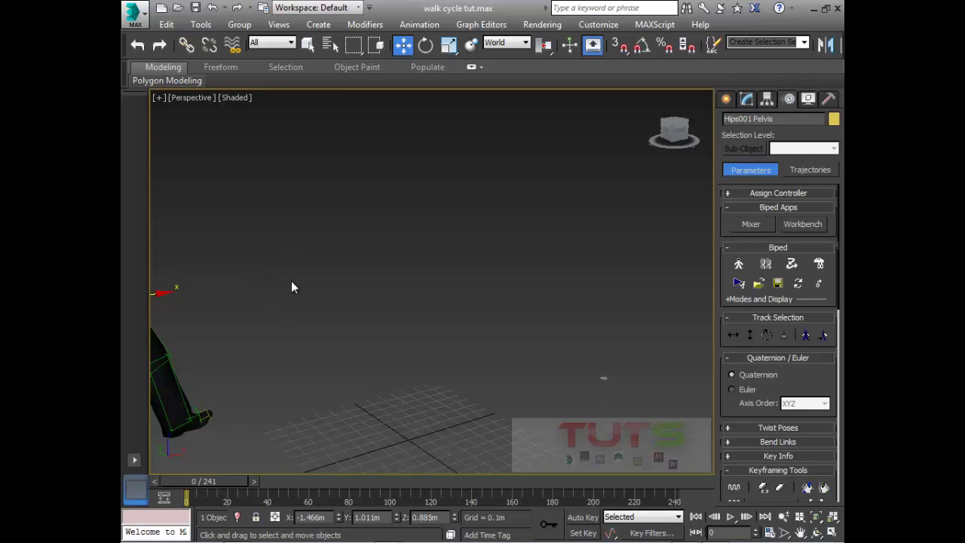
scroll(306, 254, "down", 5)
middle_click_drag(322, 340, 319, 320, "alt")
scroll(215, 274, "up", 5)
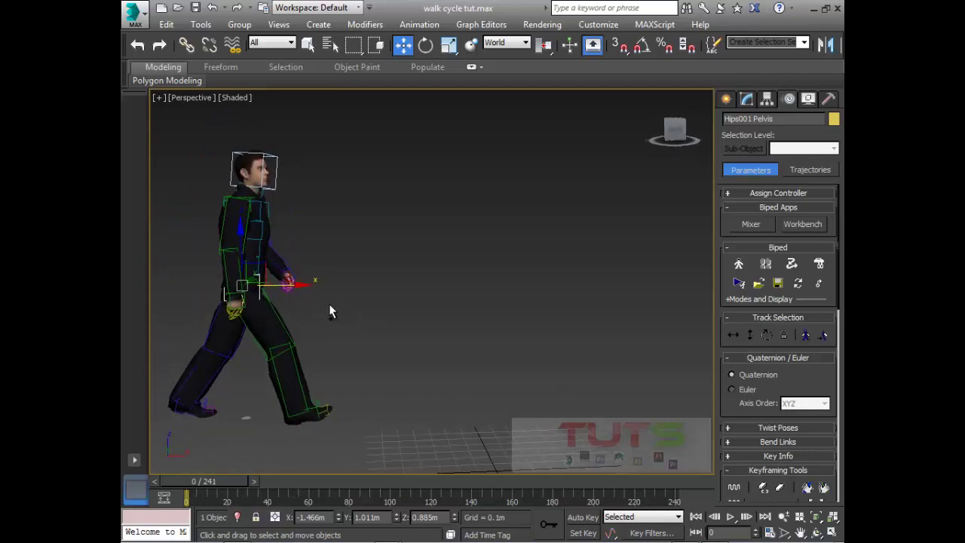
scroll(331, 324, "down", 3)
middle_click_drag(341, 353, 306, 346)
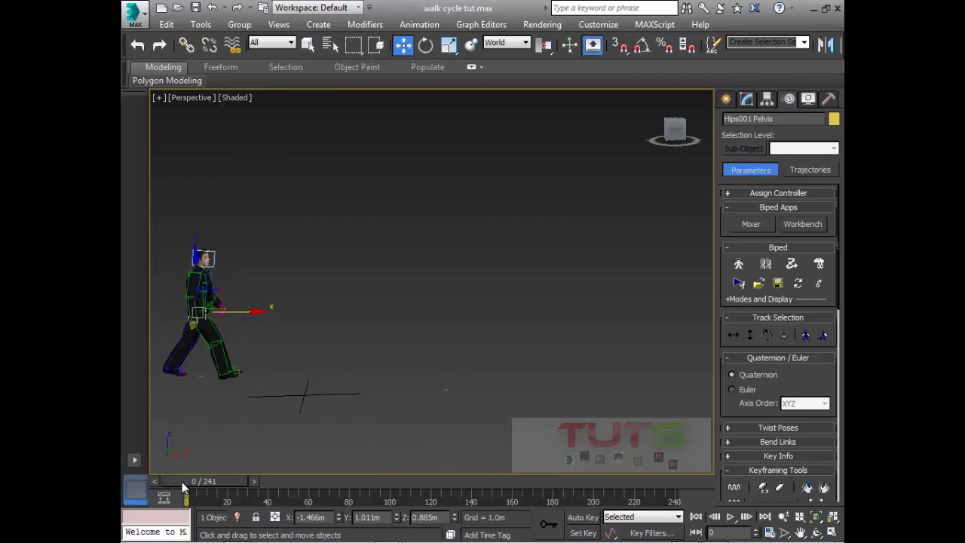
mouse_move(181, 483)
left_mouse_down()
mouse_move(401, 502)
mouse_move(468, 492)
mouse_move(186, 493)
left_mouse_up()
key("w")
middle_click_drag(206, 349, 252, 364, "alt")
scroll(252, 364, "up", 6)
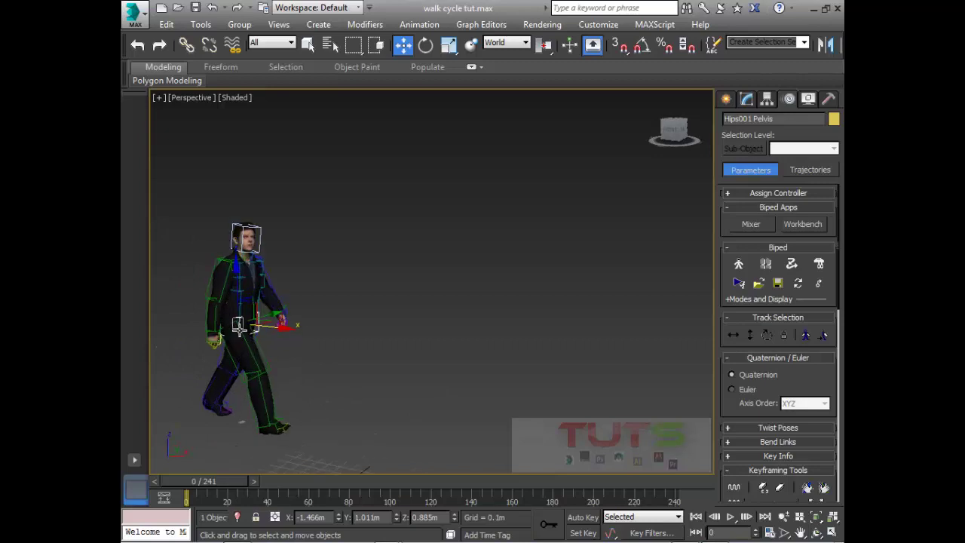
middle_click_drag(243, 318, 247, 323)
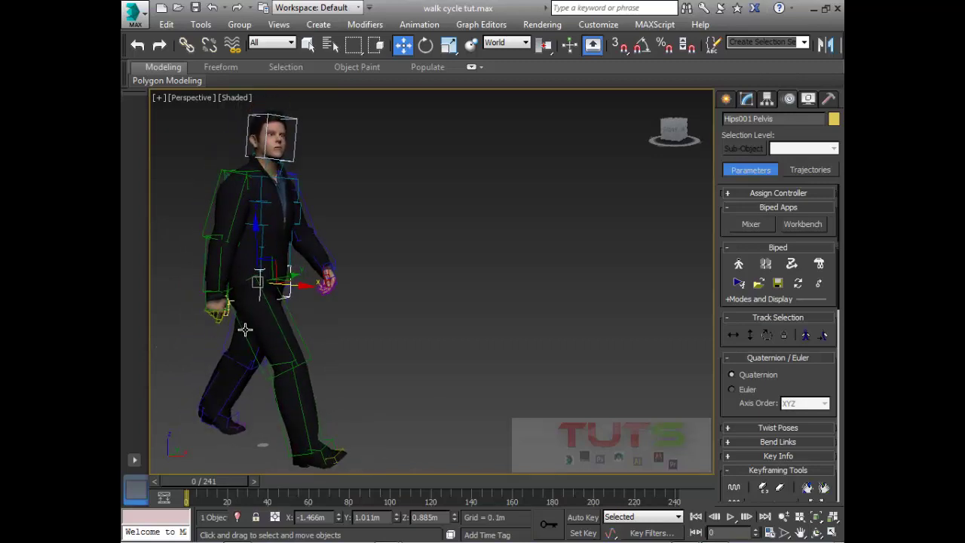
scroll(280, 298, "down", 5)
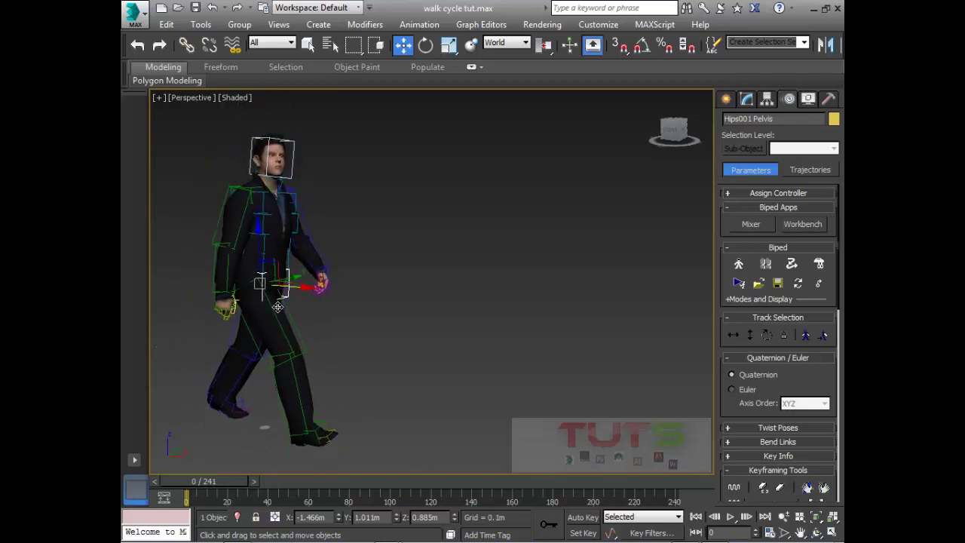
left_click(285, 327)
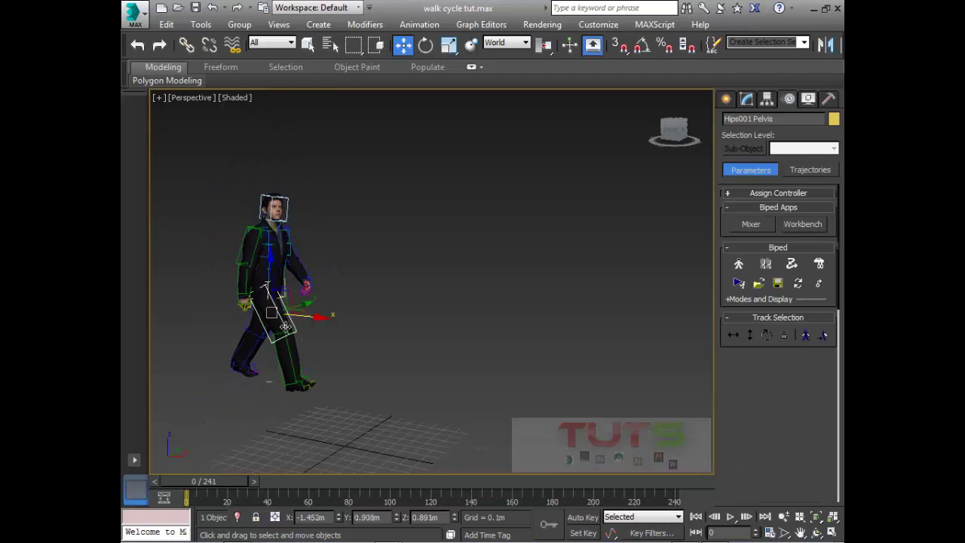
mouse_move(220, 483)
left_mouse_down()
mouse_move(307, 487)
mouse_move(205, 483)
left_mouse_up()
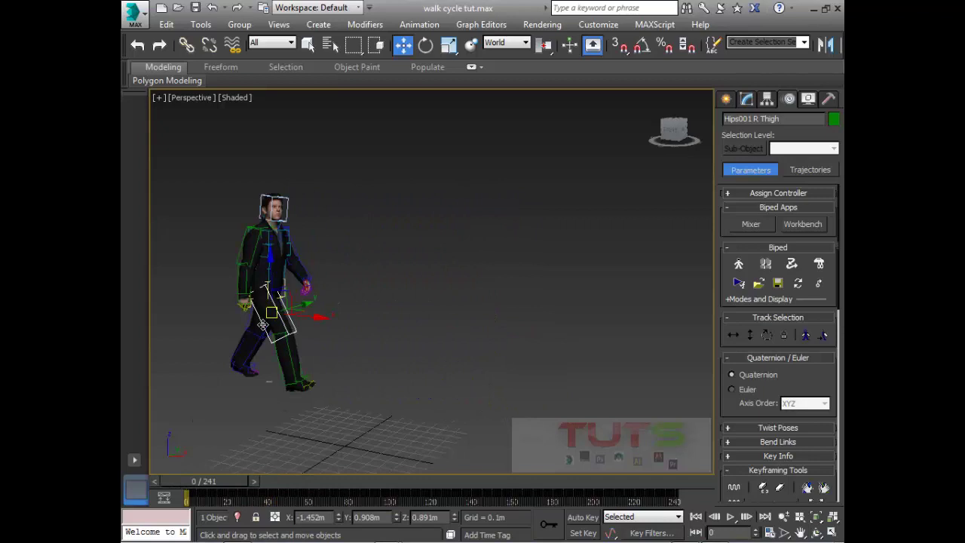
left_click(730, 517)
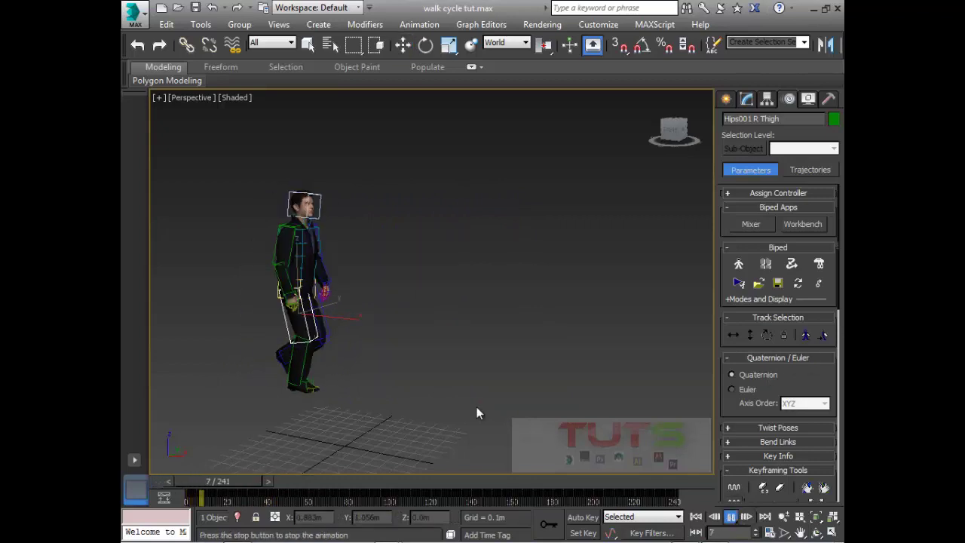
middle_click_drag(351, 373, 498, 369)
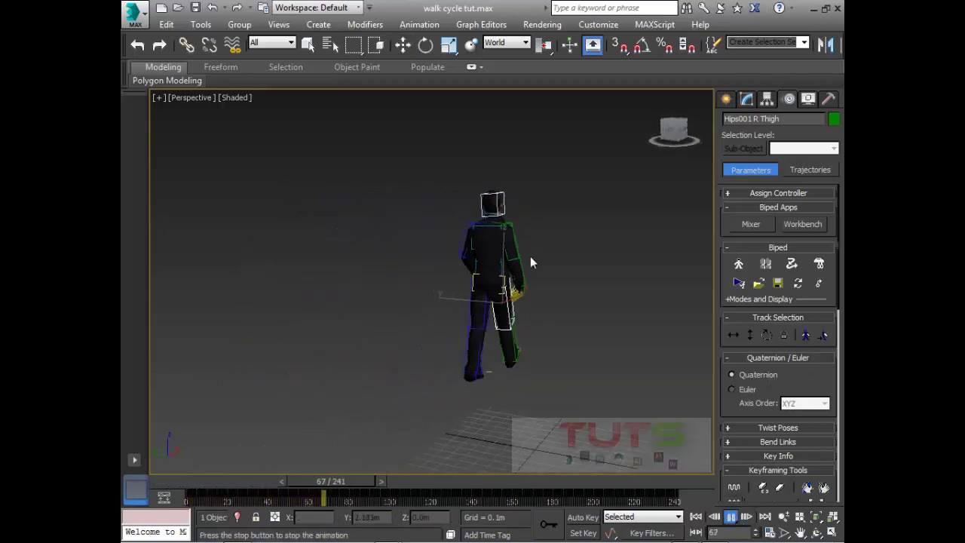
left_click(695, 516)
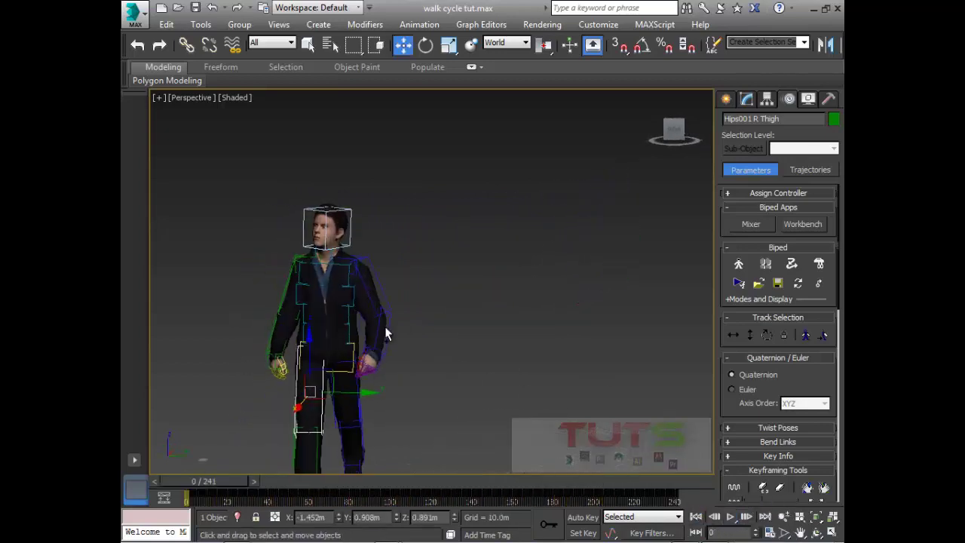
scroll(251, 361, "down", 2)
middle_click_drag(382, 304, 395, 345)
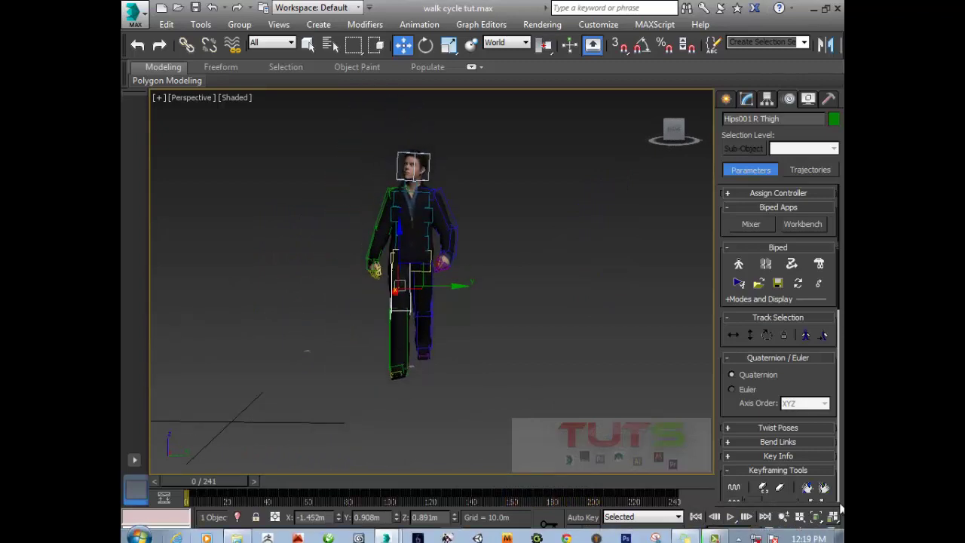
left_click(730, 517)
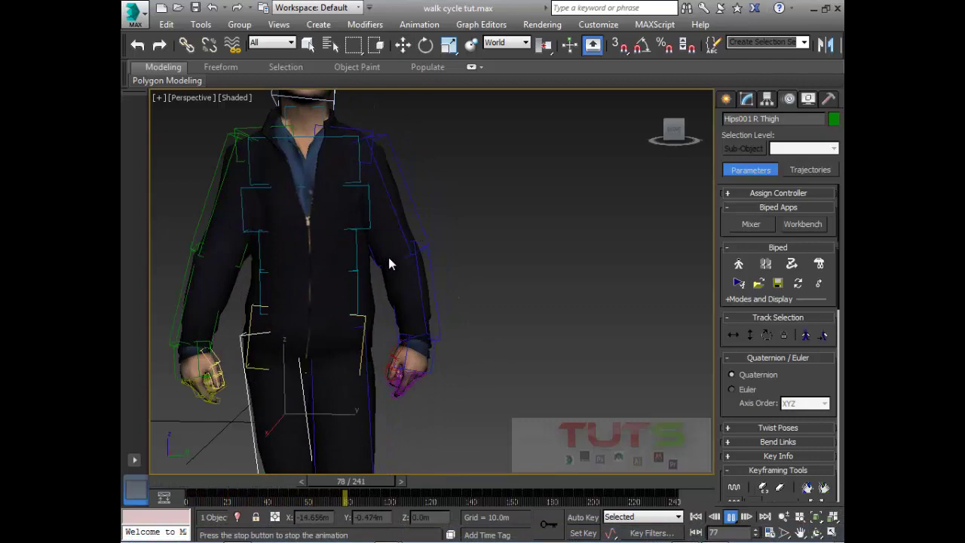
left_click(730, 516)
left_click(694, 516)
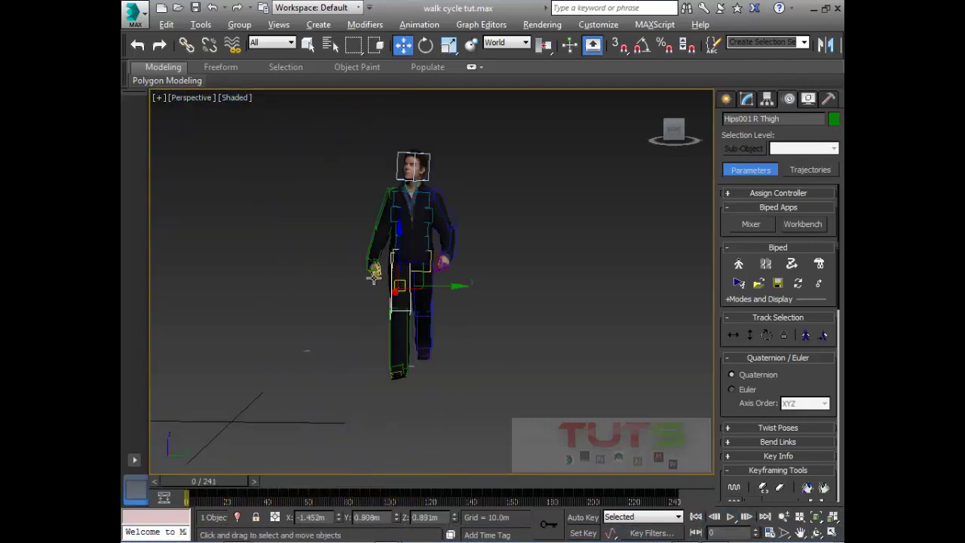
middle_click_drag(510, 288, 473, 435, "alt")
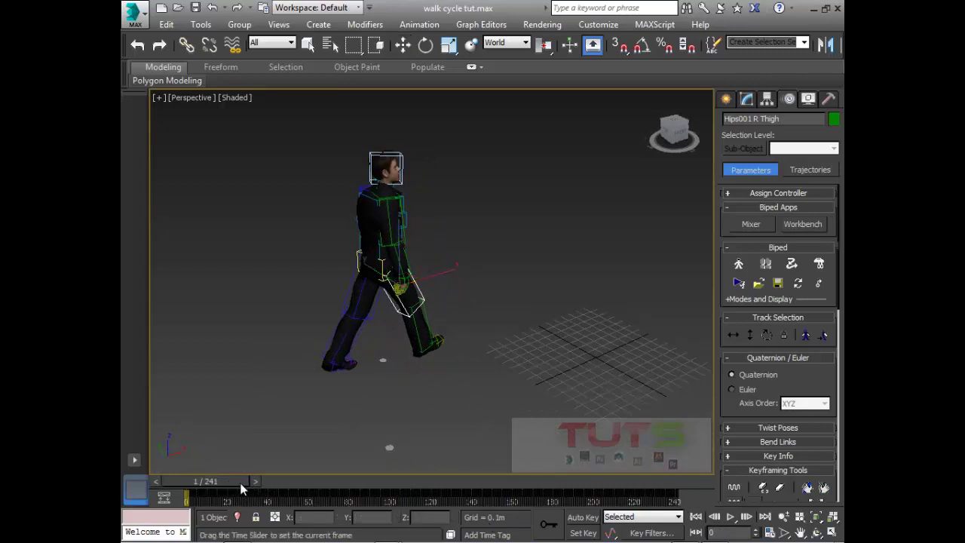
left_click_drag(241, 486, 188, 499)
key("w")
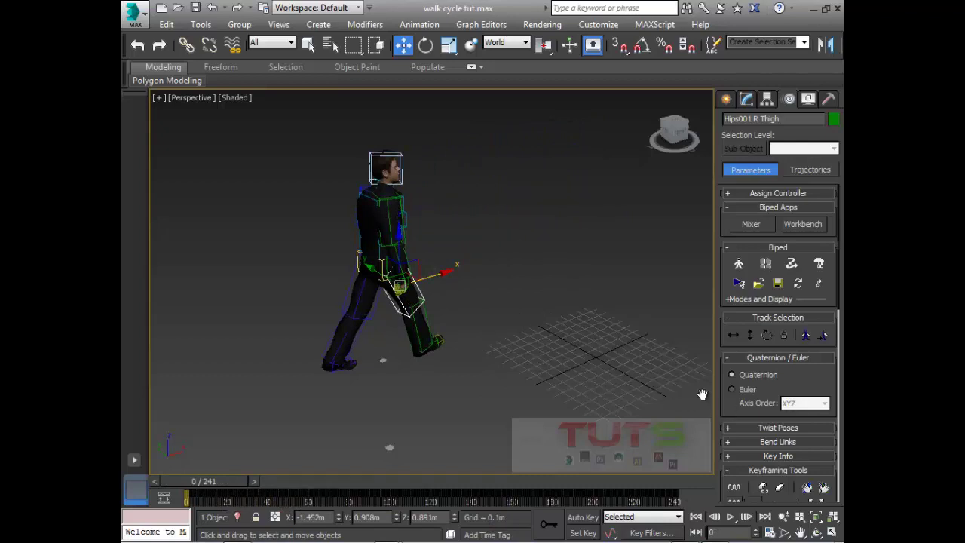
middle_click_drag(380, 262, 246, 304, "alt")
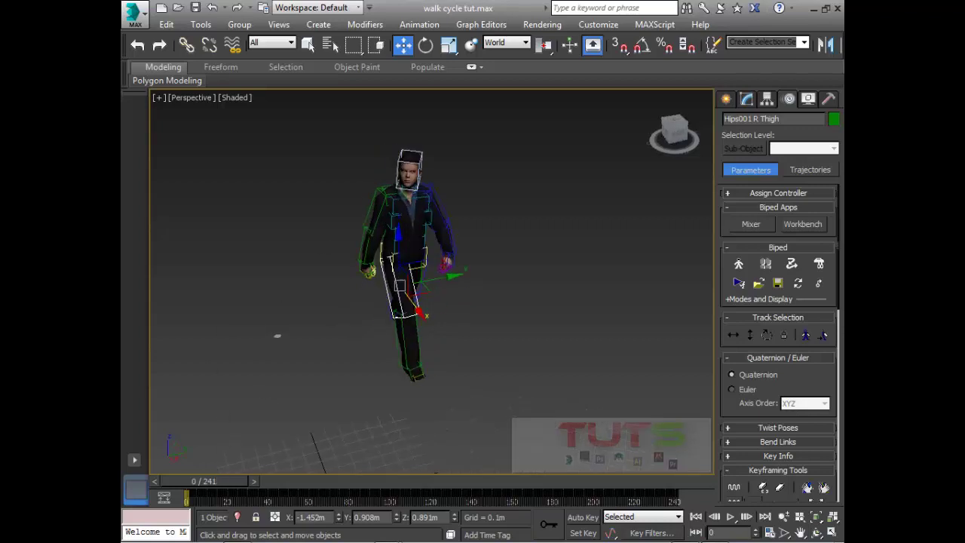
left_click(730, 516)
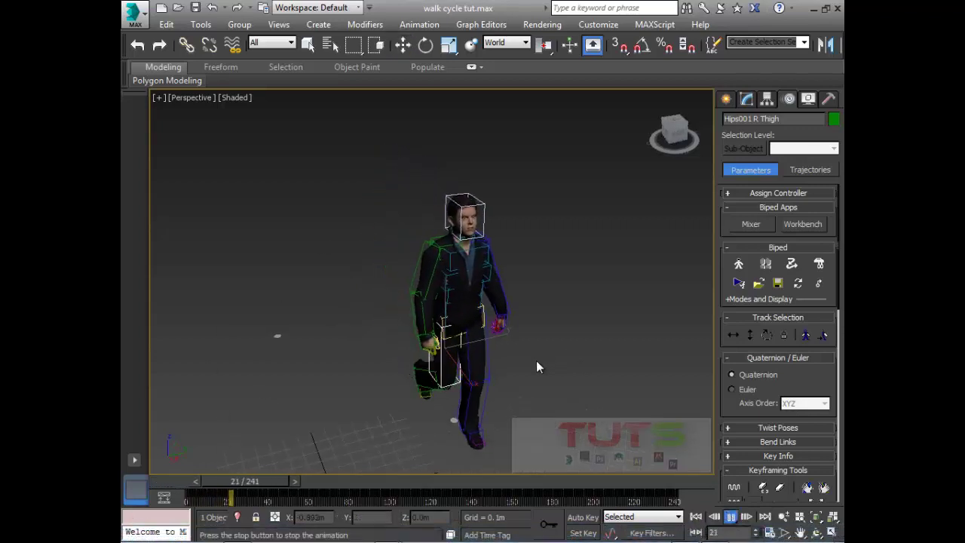
key("/")
key("w")
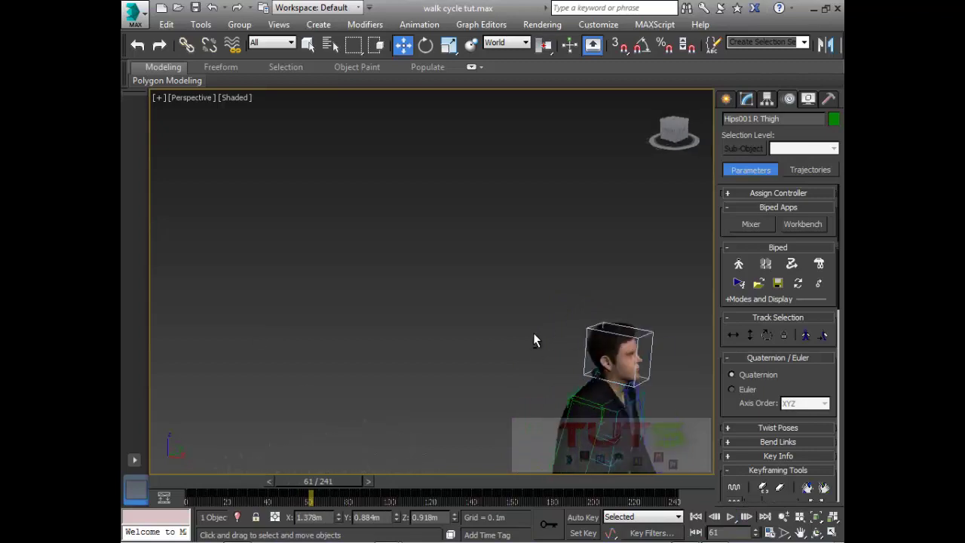
middle_click_drag(533, 341, 484, 248)
scroll(478, 252, "up", 3)
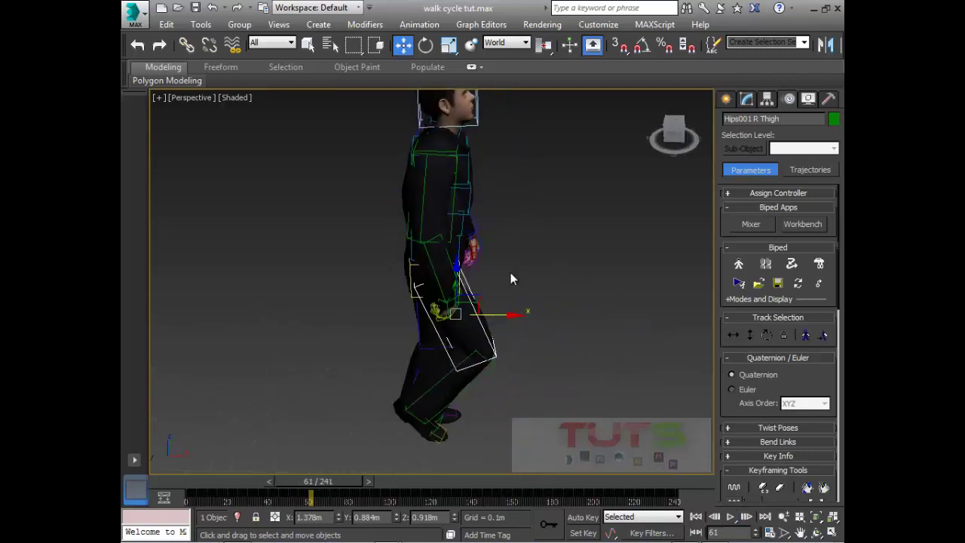
middle_click_drag(457, 243, 375, 274, "alt")
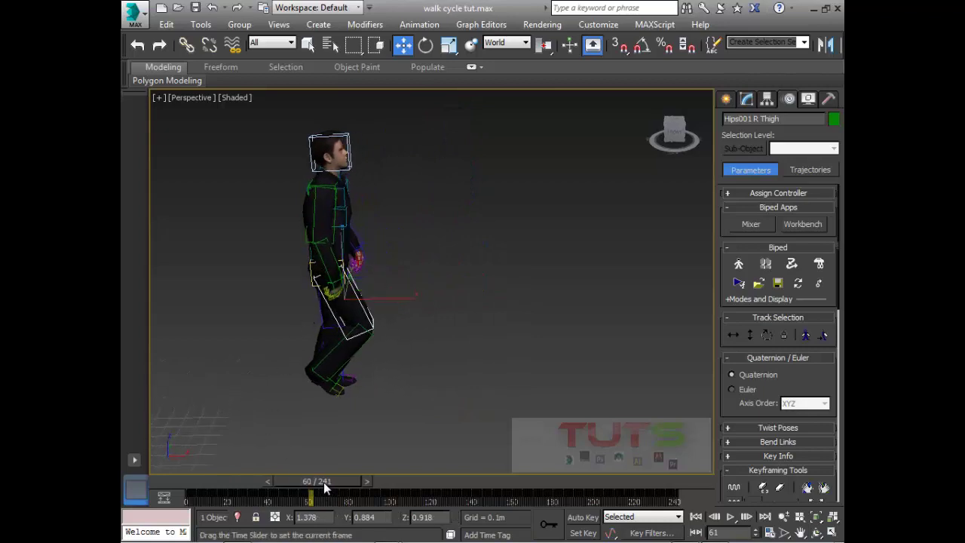
left_click_drag(323, 481, 197, 481)
middle_click_drag(378, 295, 477, 307)
scroll(291, 218, "down", 5)
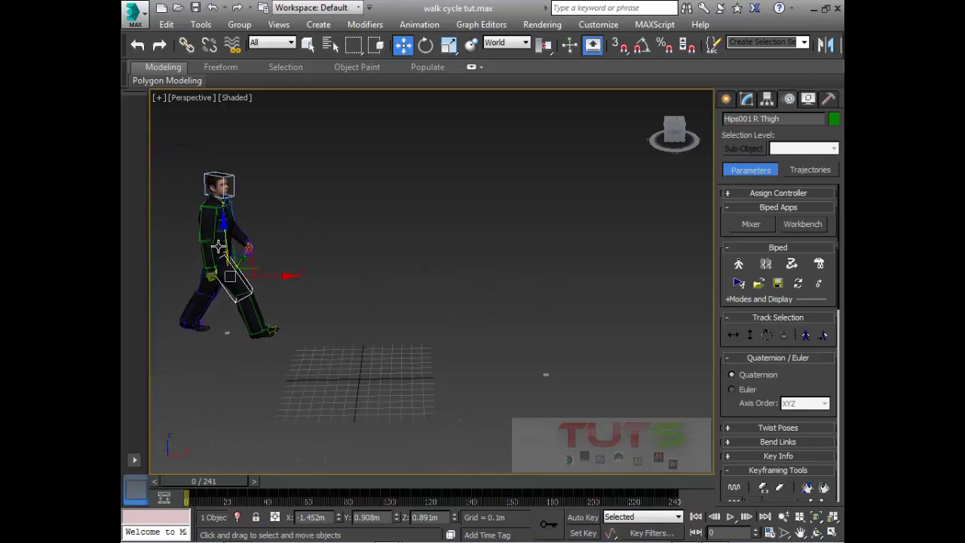
Collapse Keyframing Tools, create a new biped layer, and rename Layer 1 to 'spine'
scroll(724, 410, "down", 5)
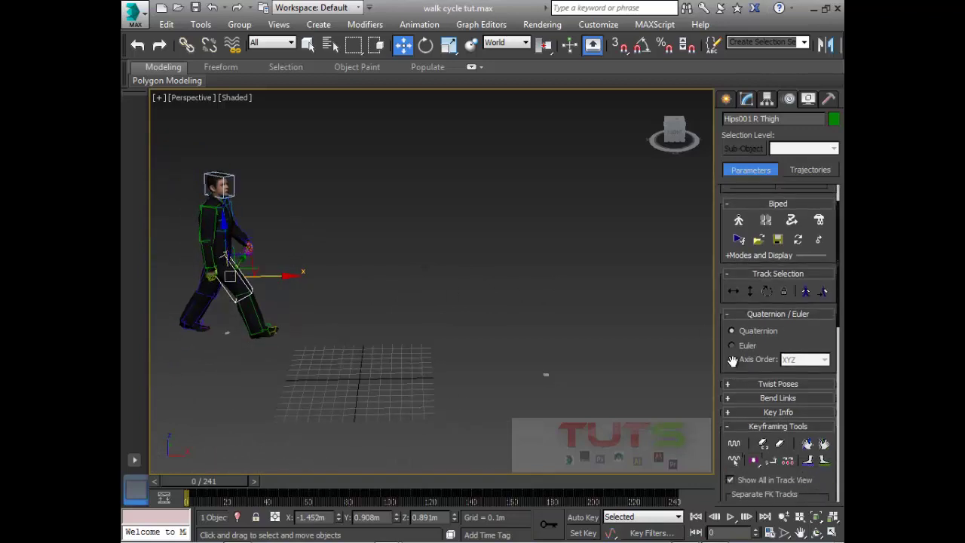
left_click(762, 275)
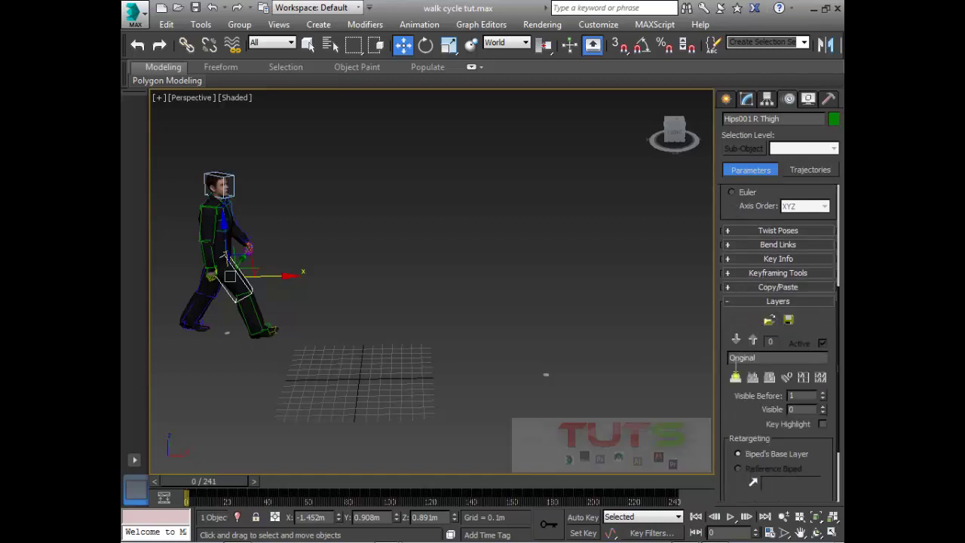
left_click(734, 378)
left_click_drag(761, 359, 699, 366)
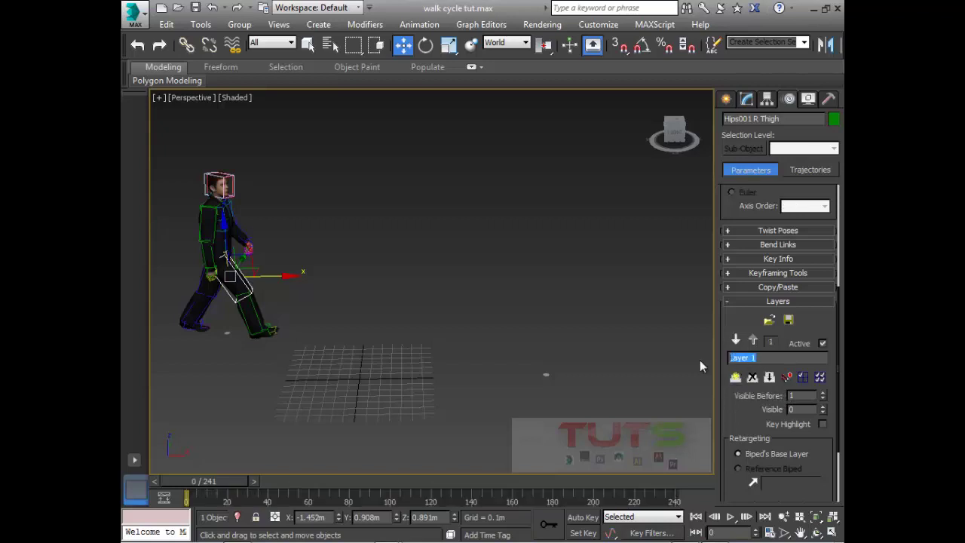
type("spine")
key("Return")
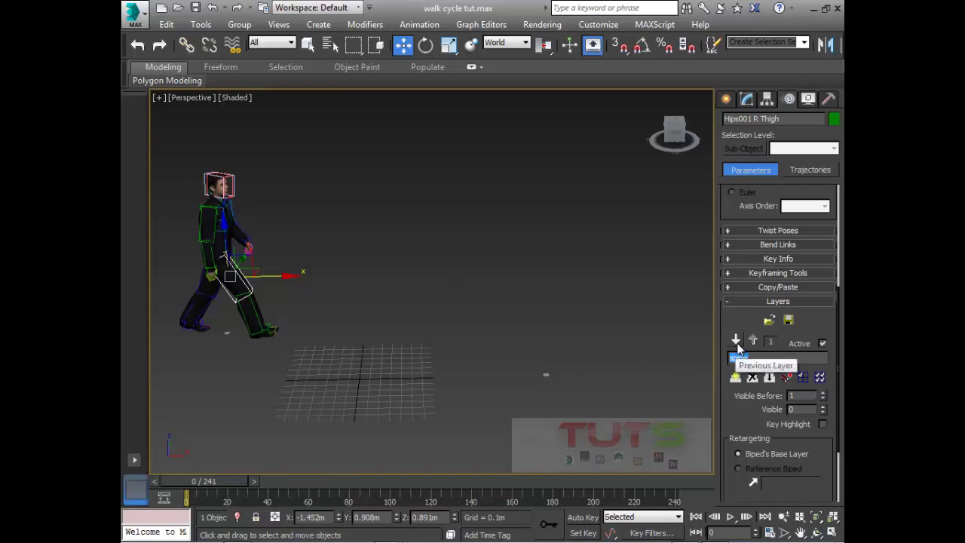
middle_click_drag(275, 262, 265, 291, "alt")
middle_click_drag(219, 258, 226, 253, "alt")
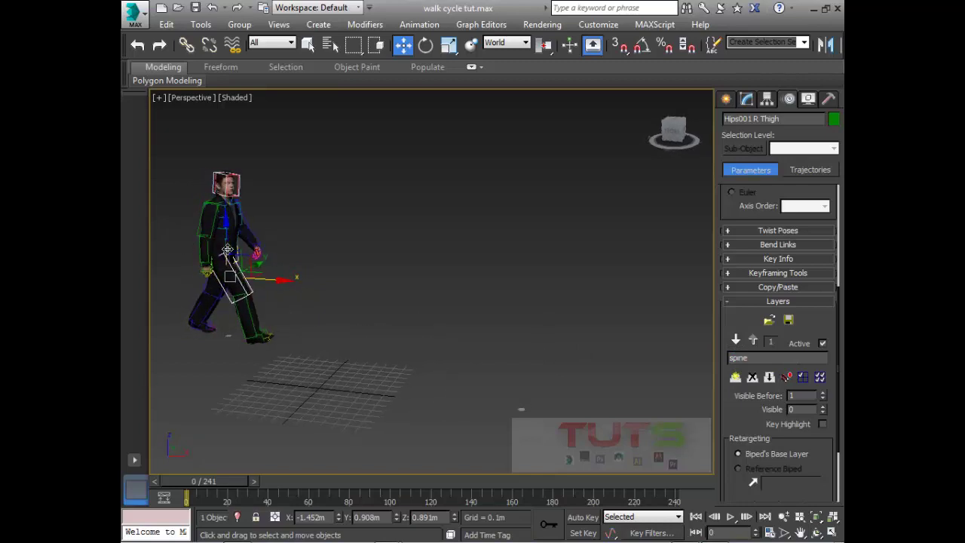
Select the Spine bone, switch to Rotate from the quad menu, and turn on Auto Key
left_click(224, 246)
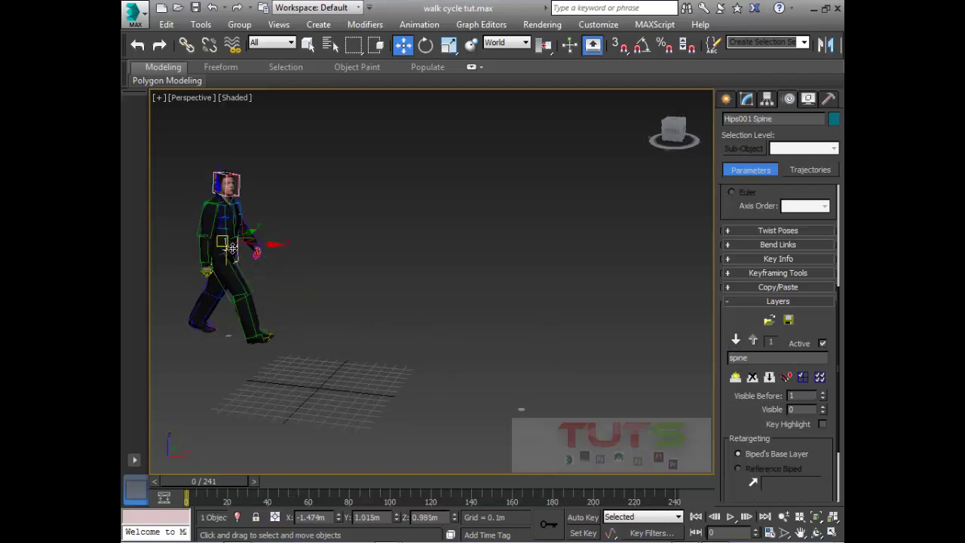
right_click(252, 234)
left_click(273, 262)
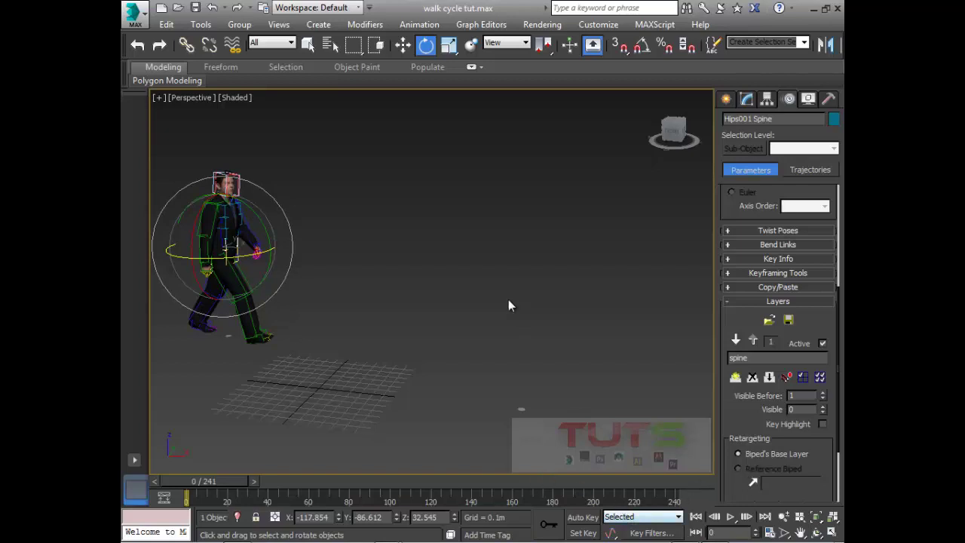
left_click(582, 517)
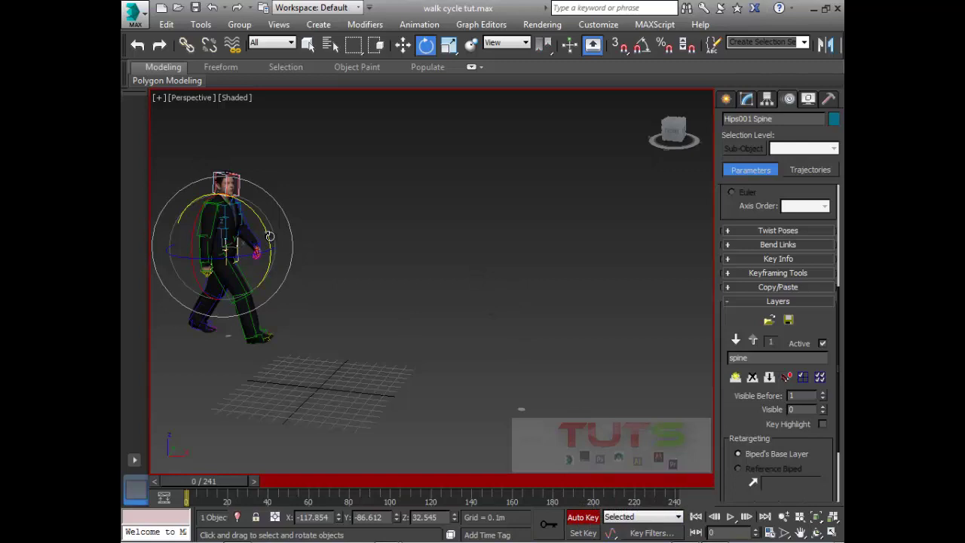
middle_click_drag(270, 236, 225, 387, "alt")
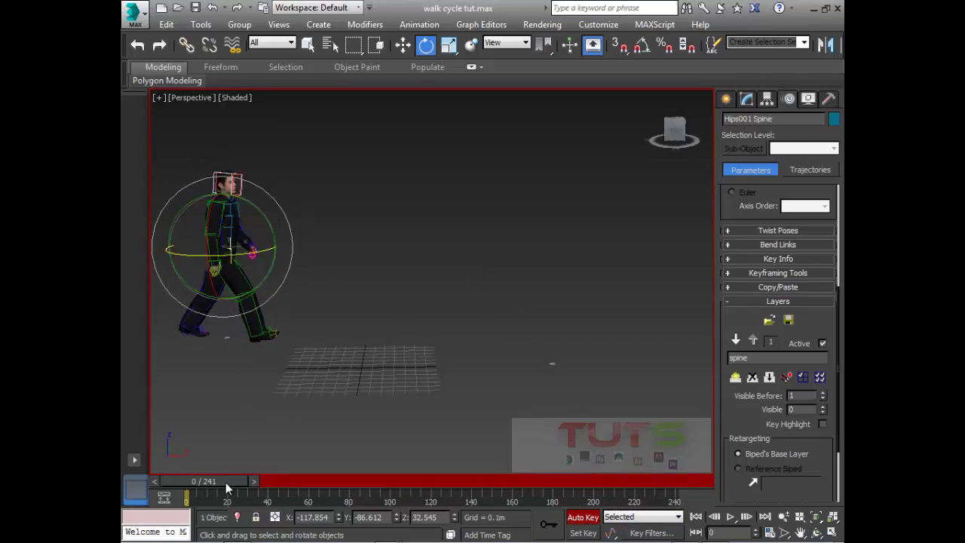
left_click_drag(226, 486, 192, 479)
Set a spine key at frame 0 in Key Info and rotate the spine about 2.9 degrees on Y
left_click(762, 259)
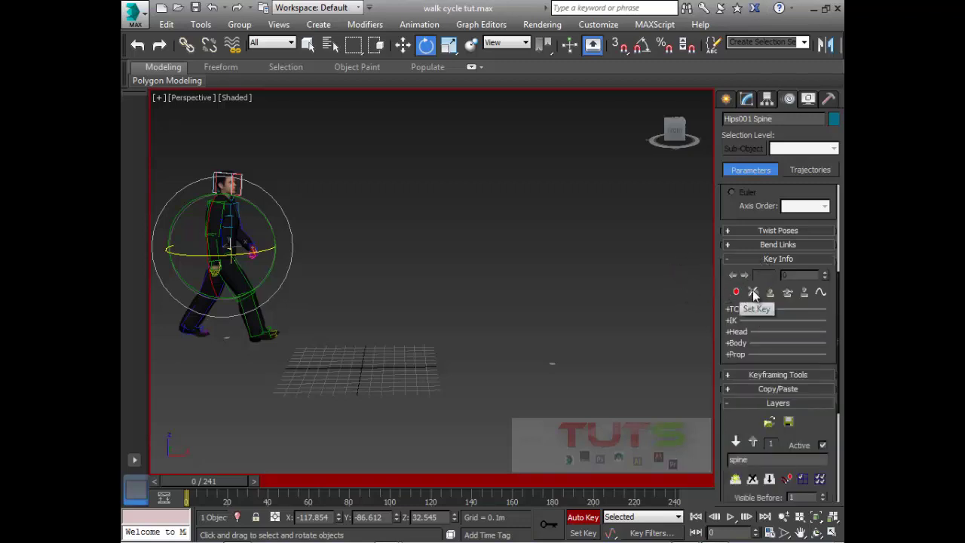
left_click(761, 262)
left_click(772, 260)
left_click(736, 291)
mouse_move(204, 483)
left_mouse_down()
mouse_move(244, 483)
mouse_move(197, 483)
mouse_move(214, 480)
left_mouse_up()
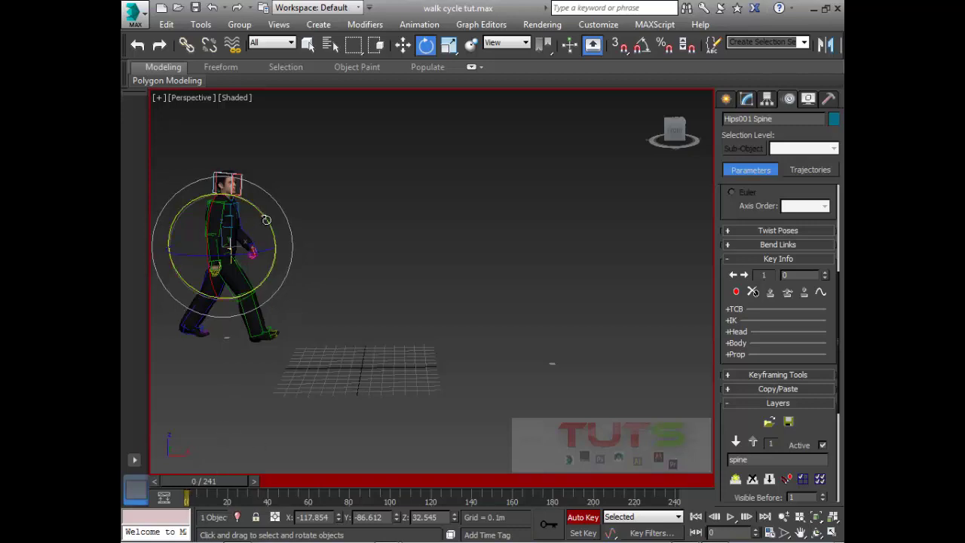
left_click_drag(266, 219, 260, 227)
scroll(233, 239, "up", 3)
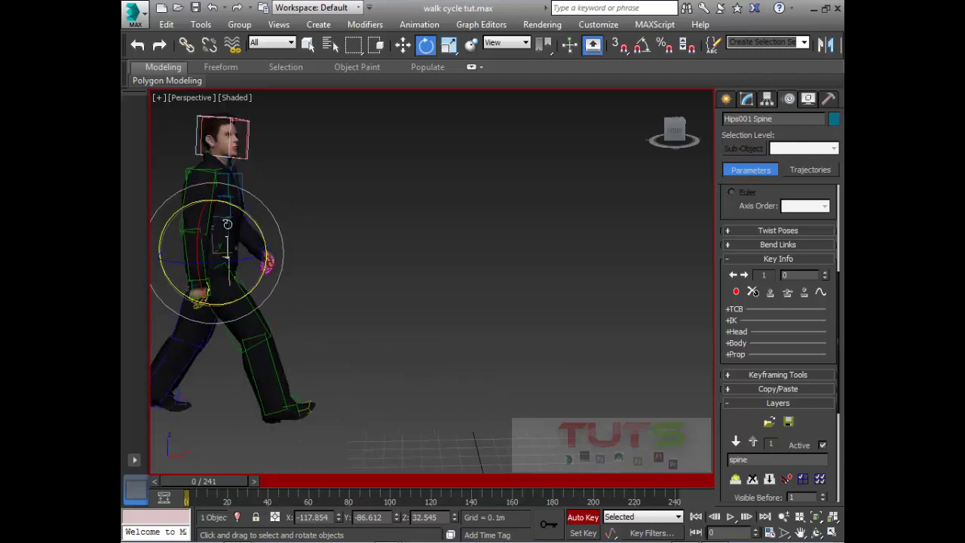
Select four spine links and bend them forward about 8.22 degrees
left_click(228, 213, "ctrl")
left_click(229, 201, "ctrl")
left_click(228, 185, "ctrl")
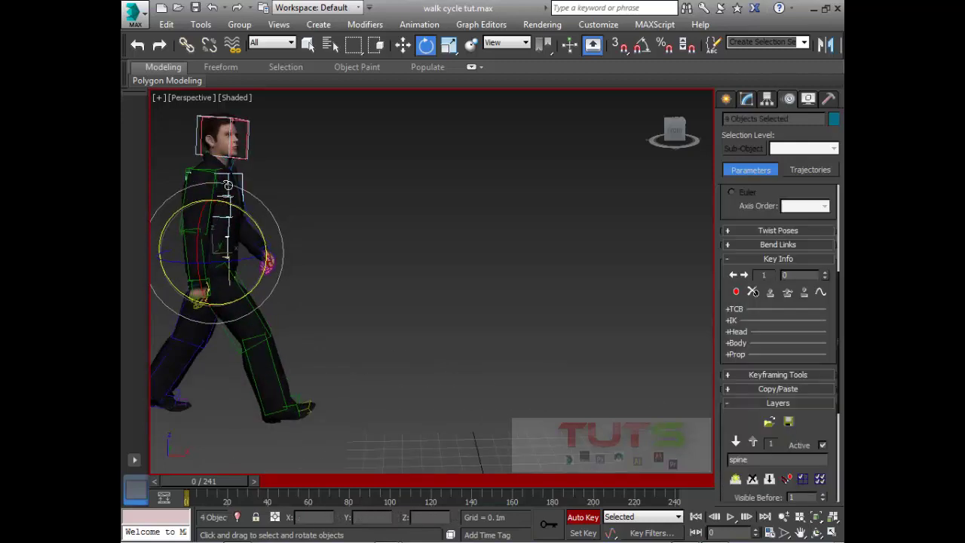
left_click_drag(258, 224, 223, 185)
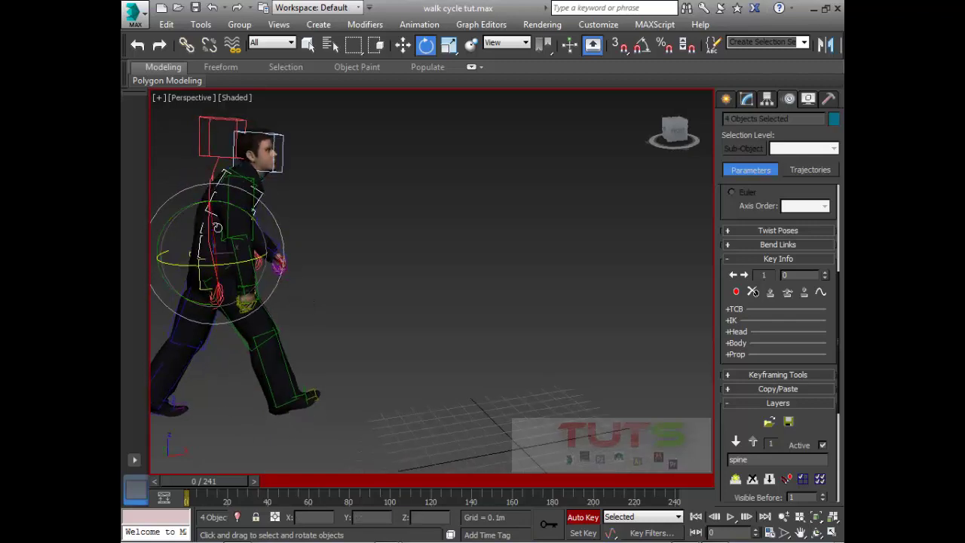
key("alt")
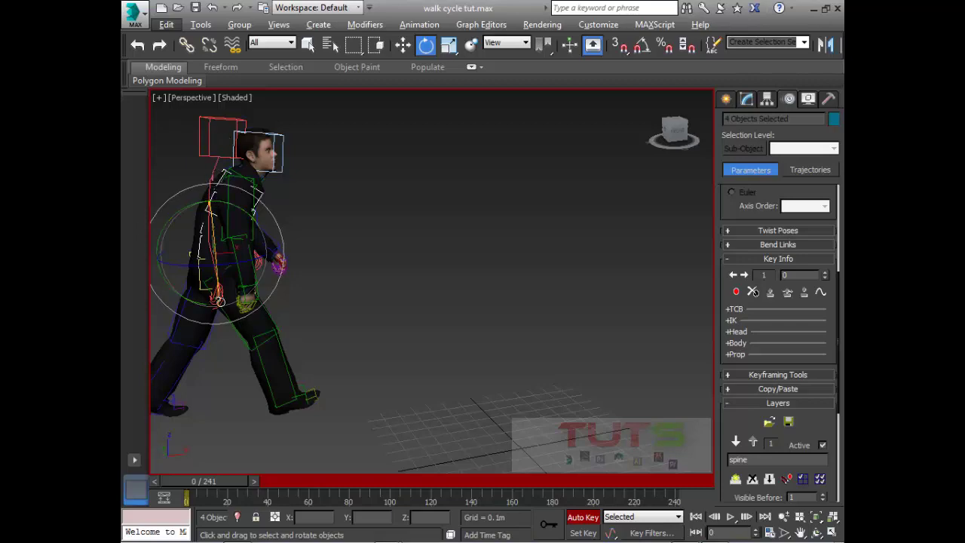
middle_click_drag(221, 247, 218, 272, "alt")
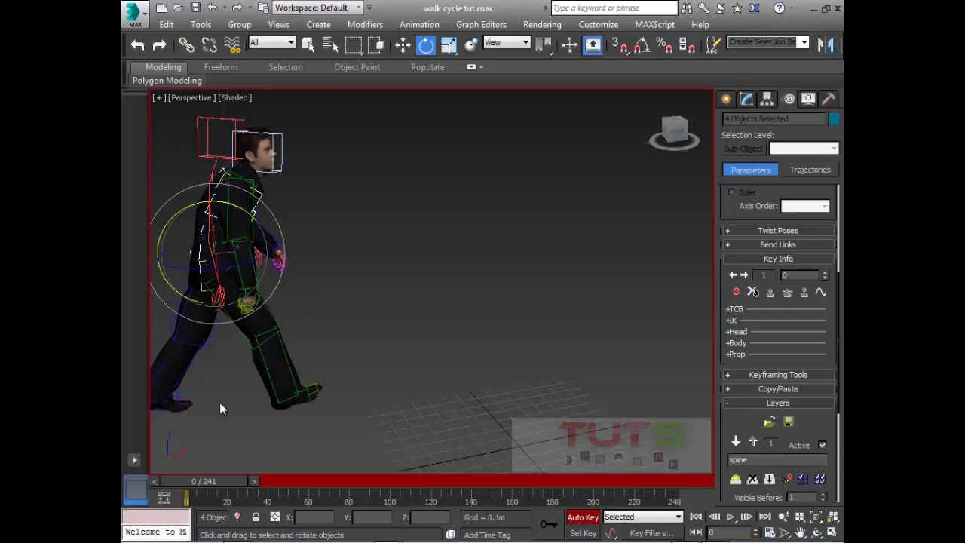
Advance to around frame 40 and bend the spine there, adding a key
left_click_drag(217, 483, 293, 492)
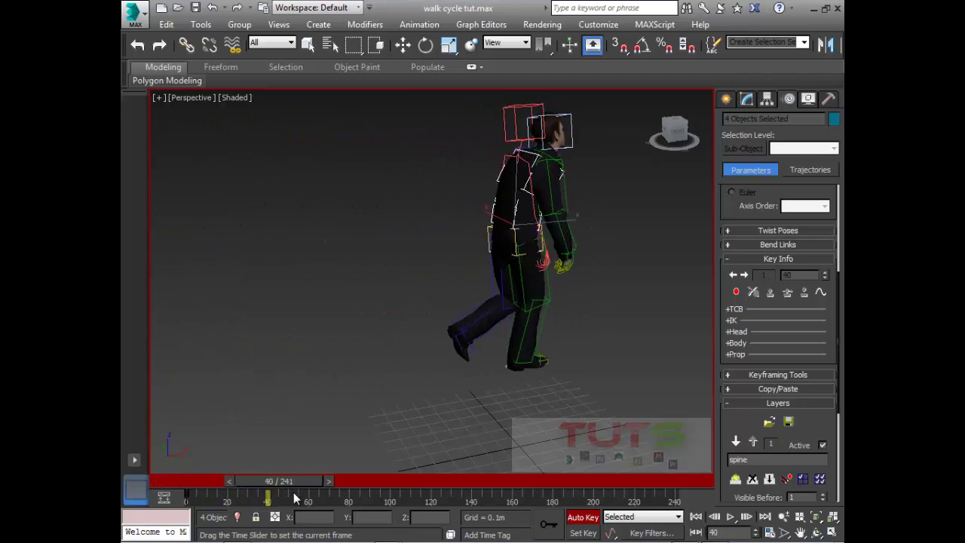
key("e")
left_click_drag(481, 188, 490, 195)
middle_click_drag(480, 202, 453, 229, "alt")
key("q")
left_click_drag(287, 491, 349, 490)
Bend the spine forward at frame 80, then return the time slider to frame 0
key("e")
middle_click_drag(586, 278, 375, 318)
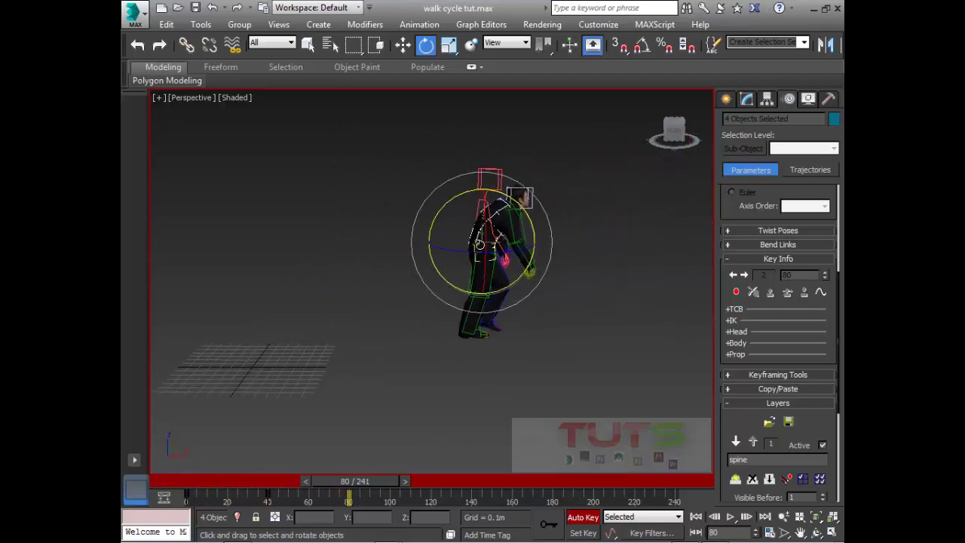
left_click_drag(531, 199, 536, 205)
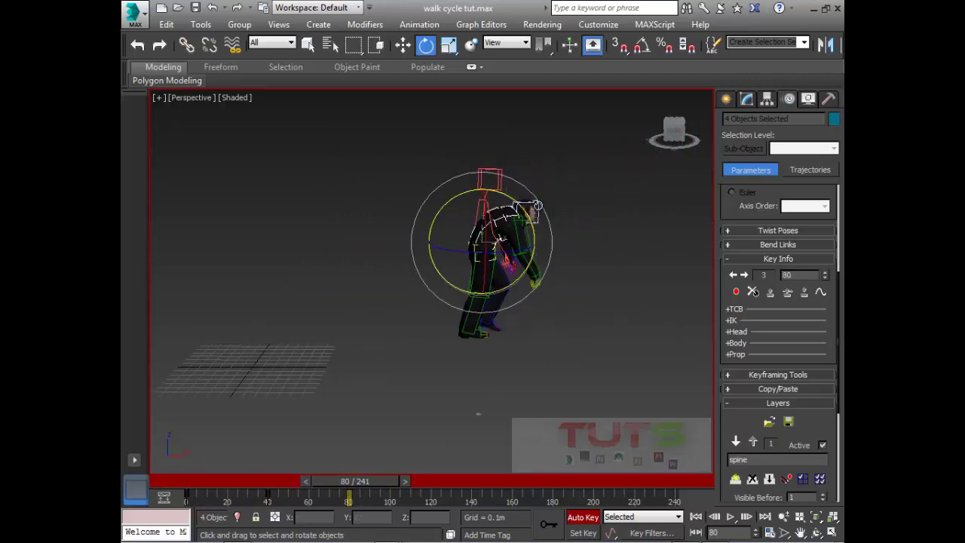
scroll(544, 227, "up", 5)
scroll(512, 226, "down", 2)
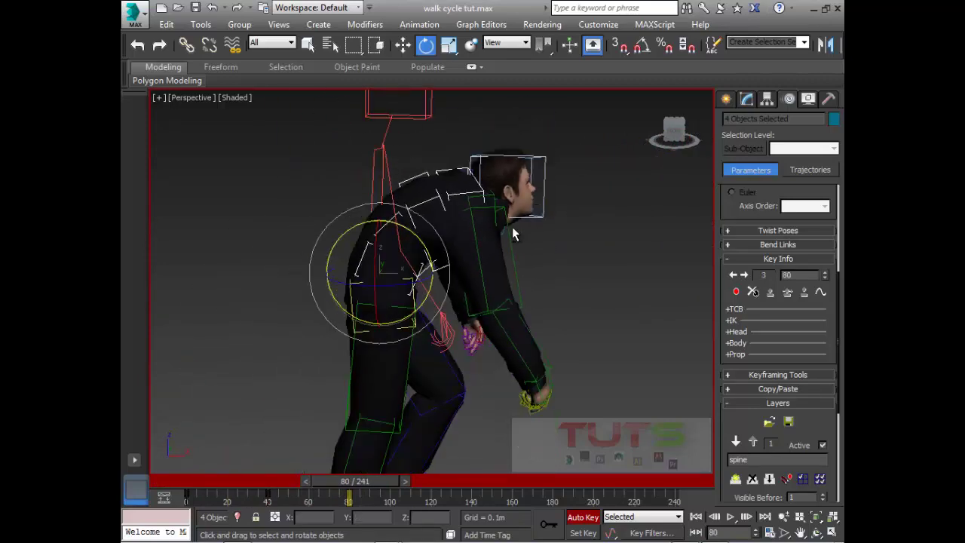
left_click_drag(376, 481, 209, 491)
scroll(377, 259, "down", 3)
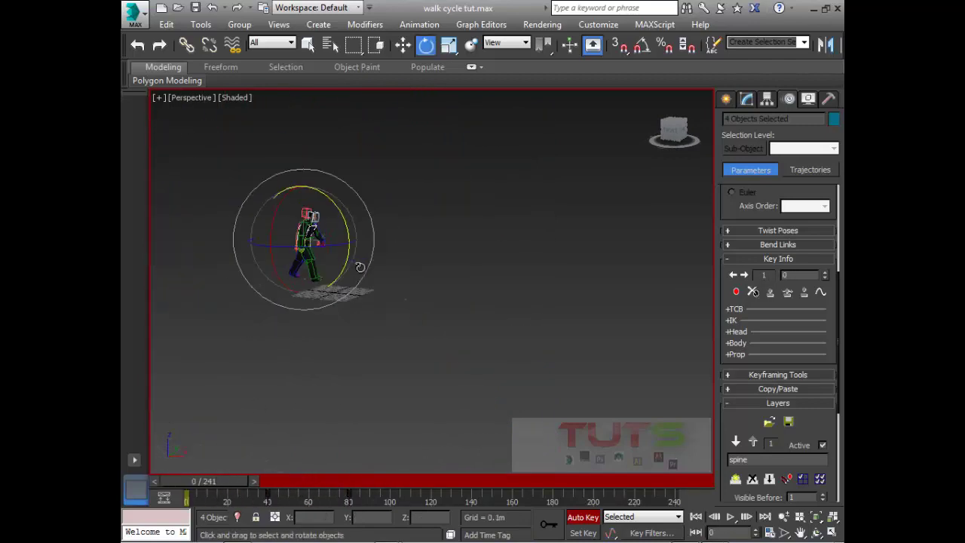
middle_click_drag(355, 269, 332, 253, "alt")
scroll(333, 254, "up", 3)
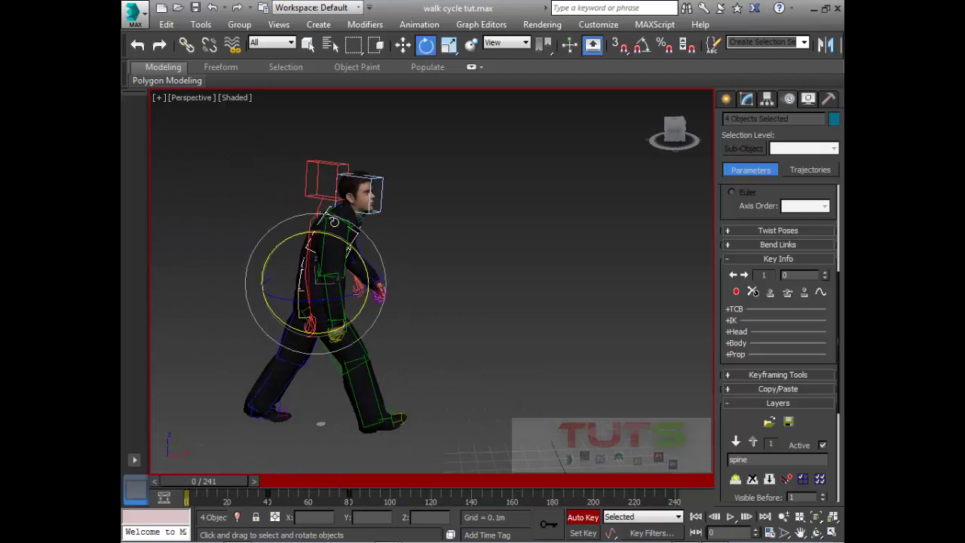
Select the Neck and Head and set keys on them at frames 0 and 40
left_click(359, 218)
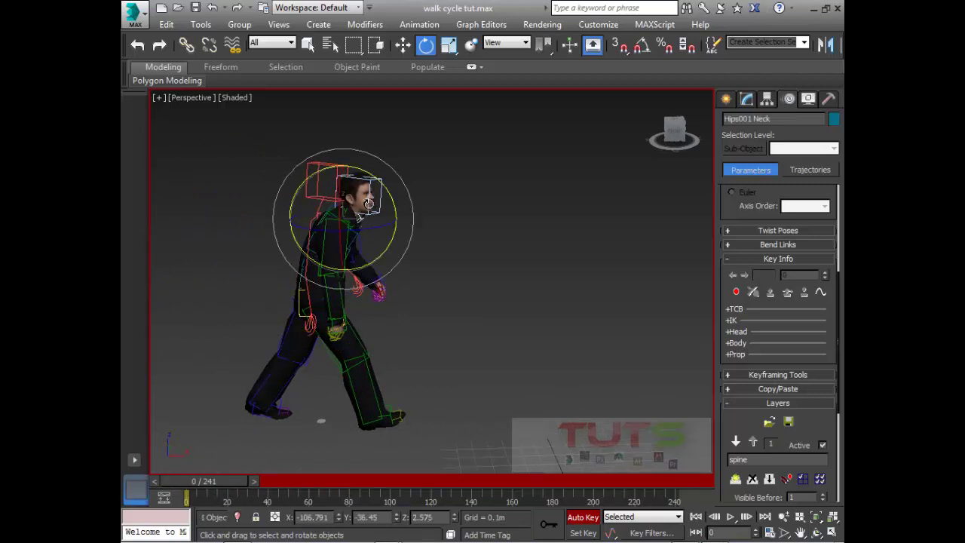
left_click(367, 205, "ctrl")
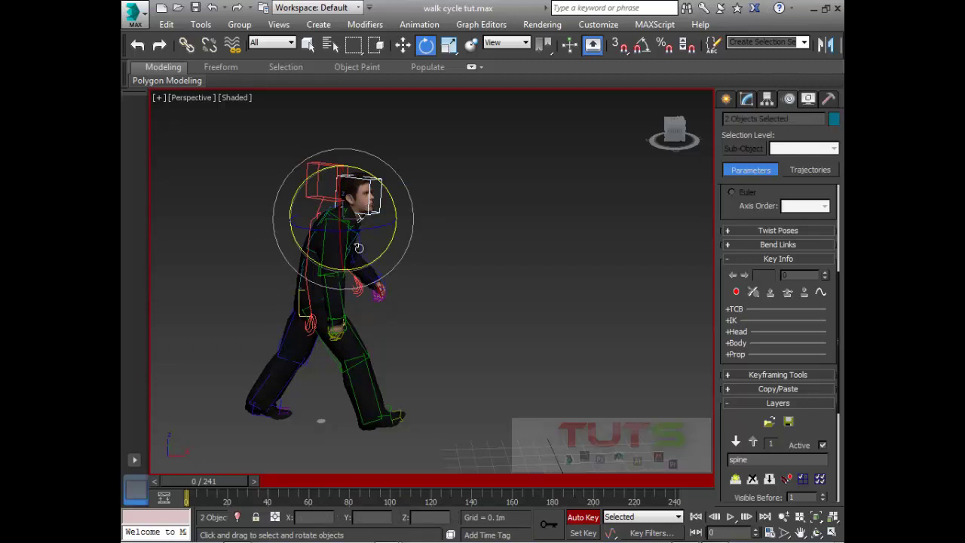
left_click(735, 292)
left_click_drag(193, 487, 268, 488)
left_click(735, 292)
Select only the Head and tilt it at frame 40
middle_click_drag(532, 293, 287, 291)
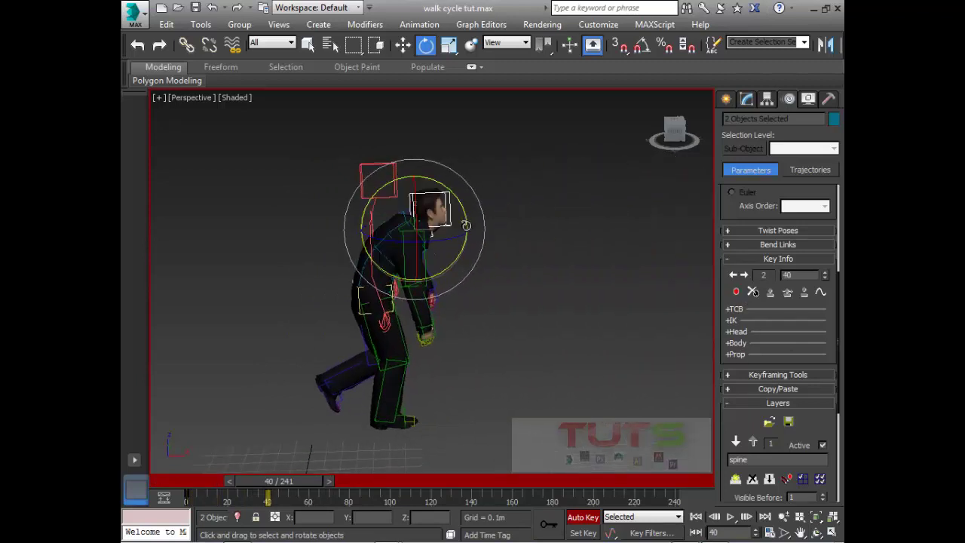
left_click_drag(462, 215, 463, 233)
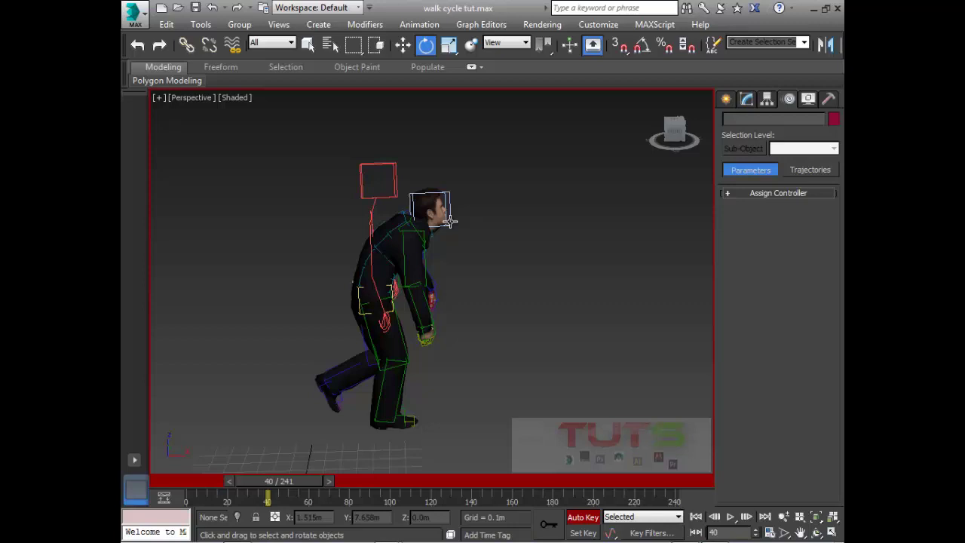
left_click(449, 221)
left_click_drag(467, 195, 489, 212)
Rotate the head forward and down at frame 80, then return to frame 0
left_click_drag(305, 477, 379, 482)
key("z")
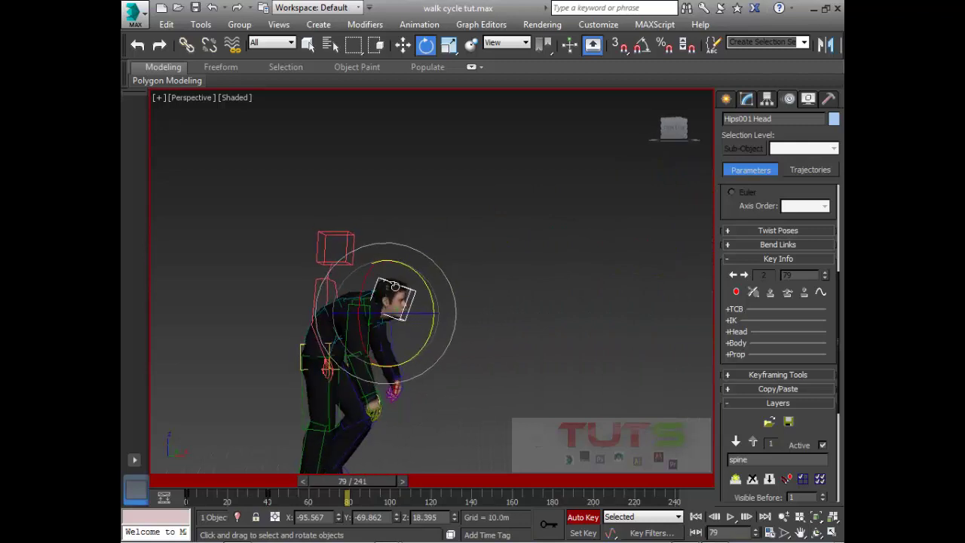
left_click(402, 481)
left_click_drag(435, 297, 436, 346)
key("shift+z")
key("z")
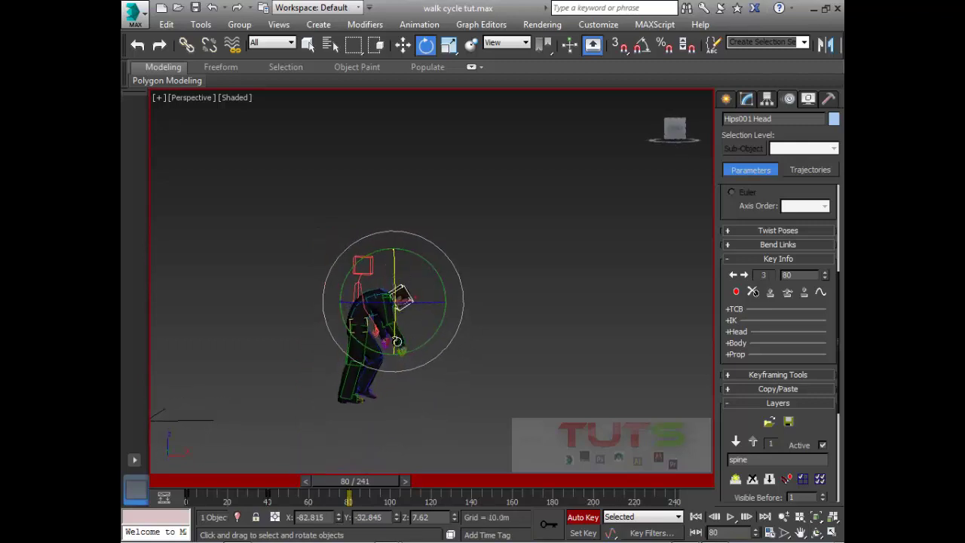
left_click_drag(361, 481, 211, 482)
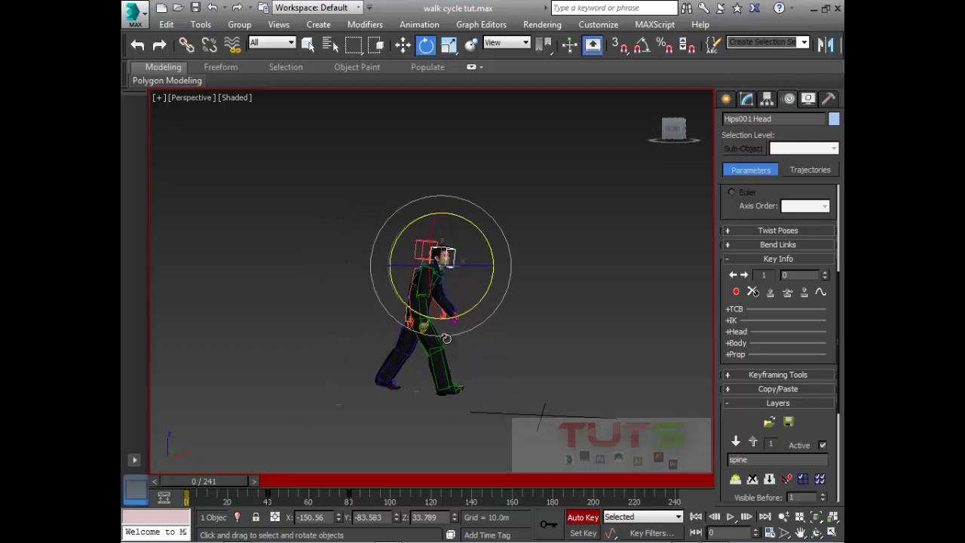
middle_click_drag(452, 350, 336, 332)
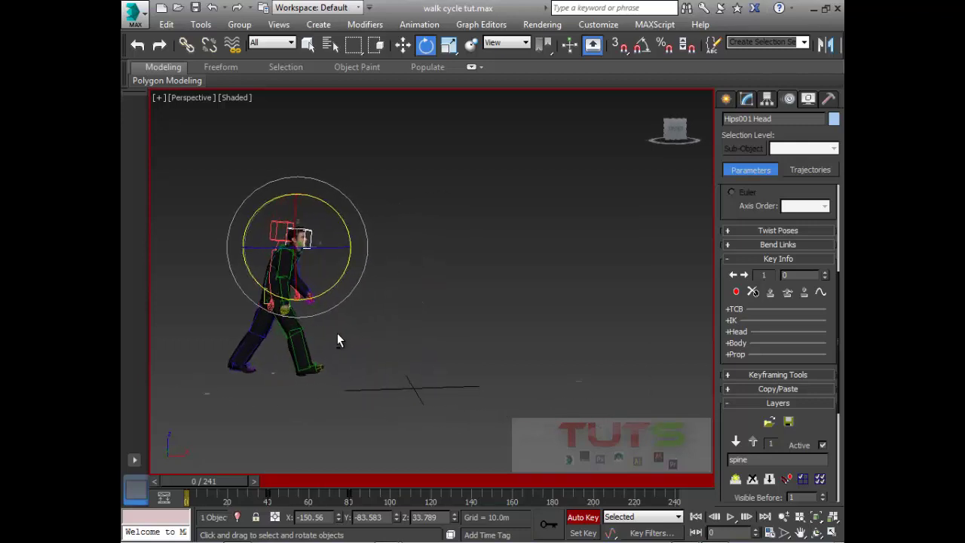
left_click(730, 517)
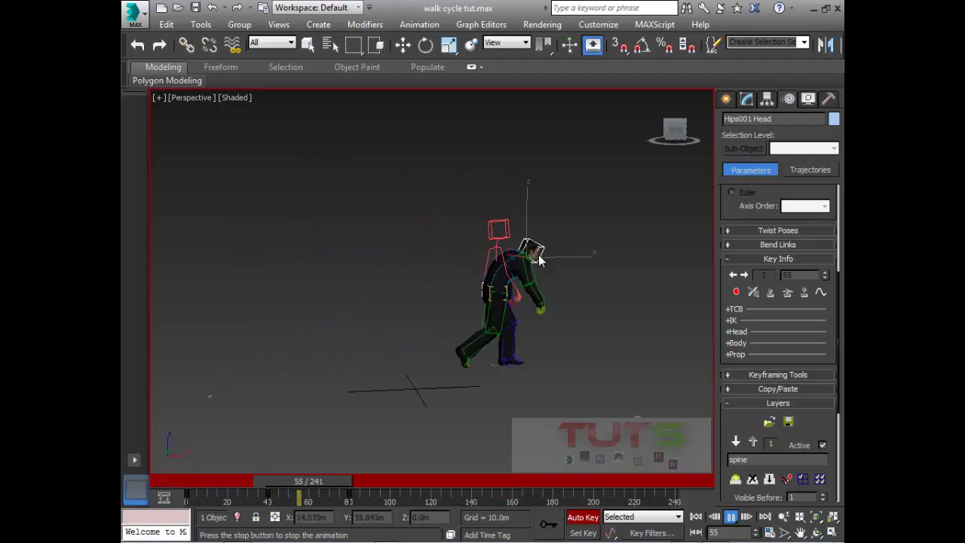
left_click(320, 481)
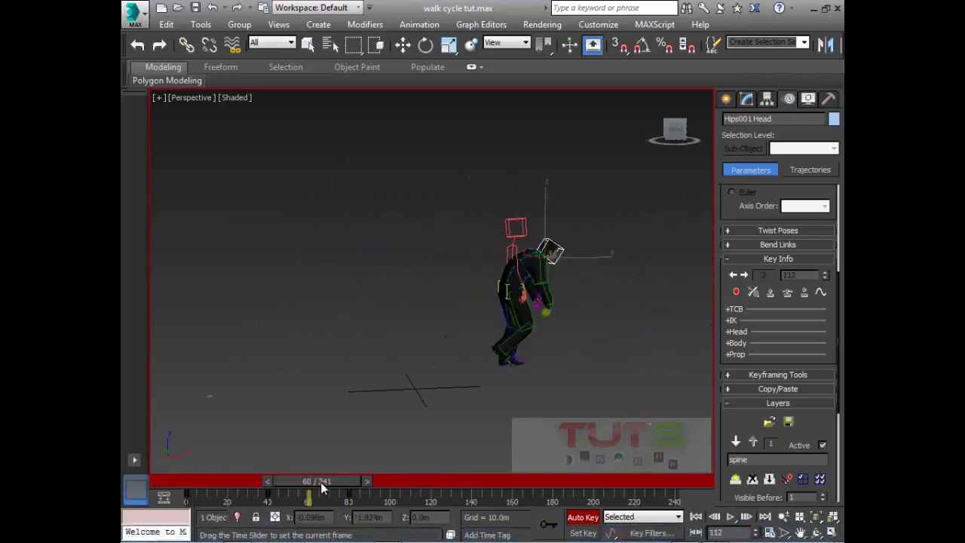
key("e")
left_click_drag(342, 480, 455, 492)
middle_click_drag(657, 343, 498, 370, "alt")
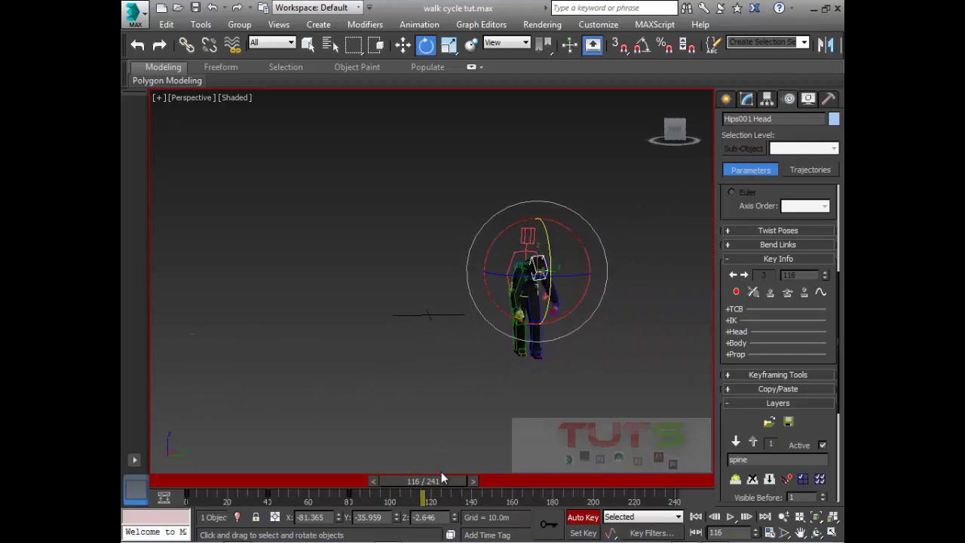
left_click_drag(445, 481, 192, 481)
middle_click_drag(458, 264, 444, 226, "alt")
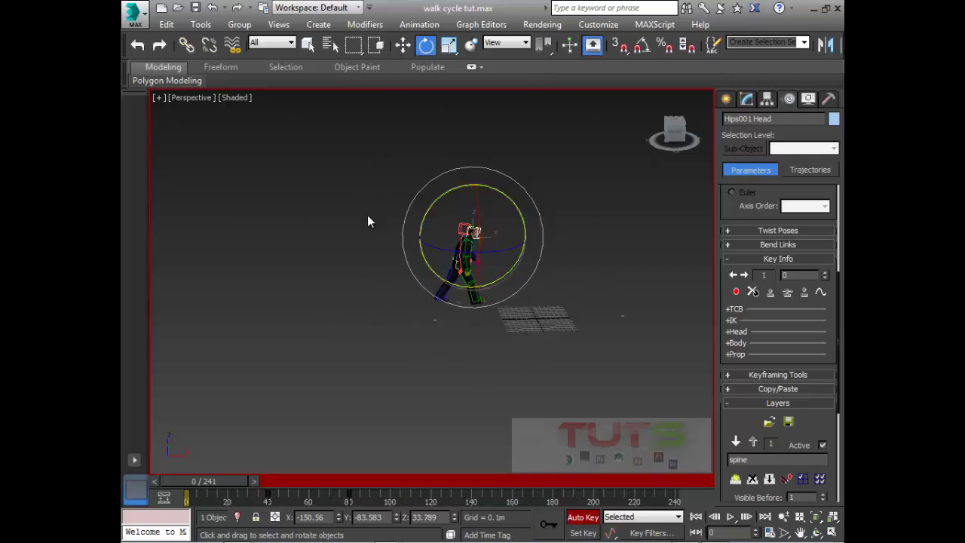
mouse_move(461, 254)
middle_mouse_down("alt")
mouse_move(479, 251)
mouse_move(471, 247)
mouse_move(464, 245)
mouse_move(479, 260)
middle_mouse_up("alt")
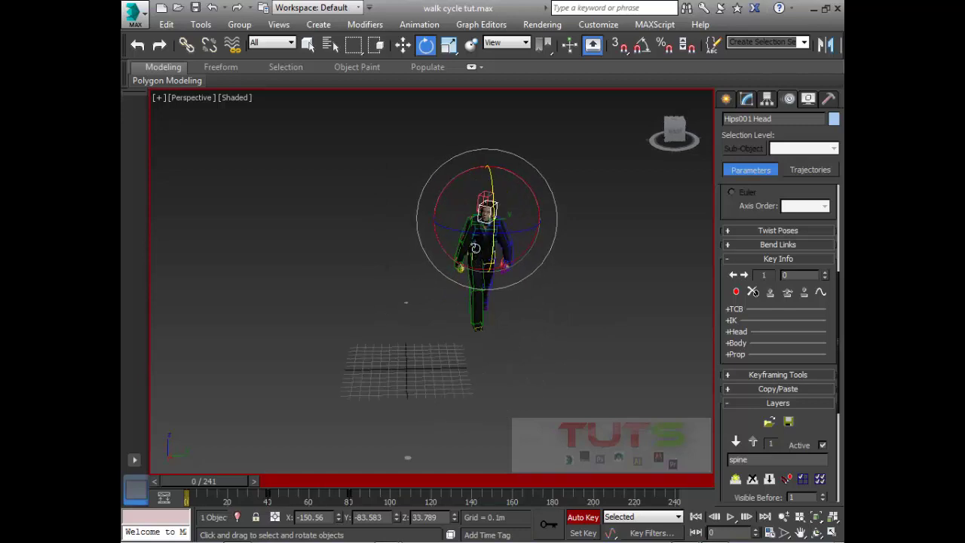
middle_click_drag(484, 220, 550, 220, "alt")
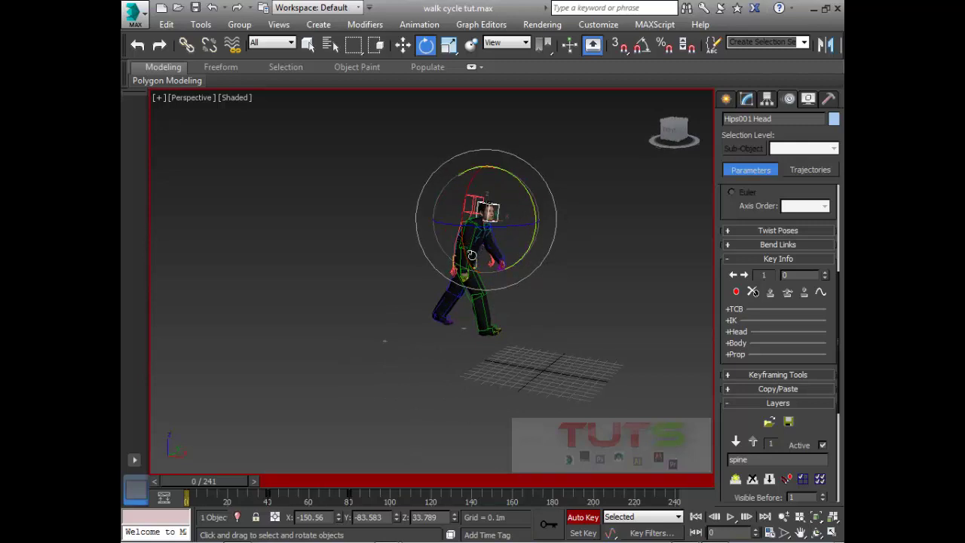
mouse_move(200, 483)
left_mouse_down()
mouse_move(461, 483)
mouse_move(197, 483)
left_mouse_up()
middle_click_drag(378, 384, 512, 362, "alt")
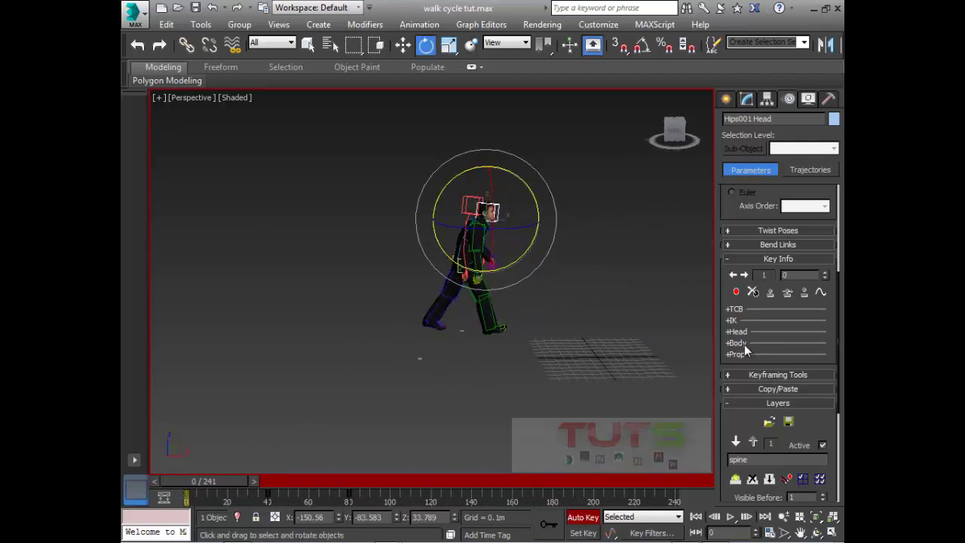
left_click(737, 442)
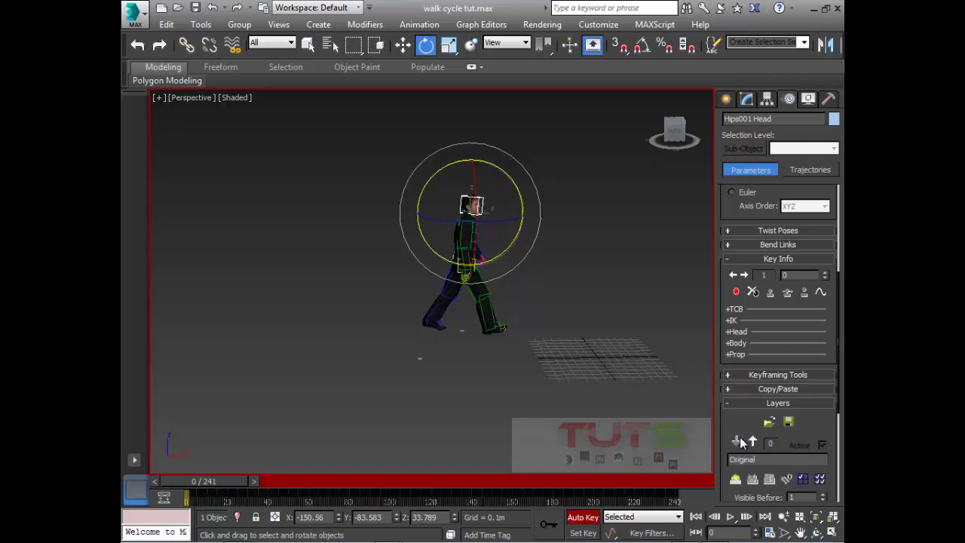
mouse_move(224, 483)
left_mouse_down()
mouse_move(287, 485)
mouse_move(233, 490)
left_mouse_up()
key("e")
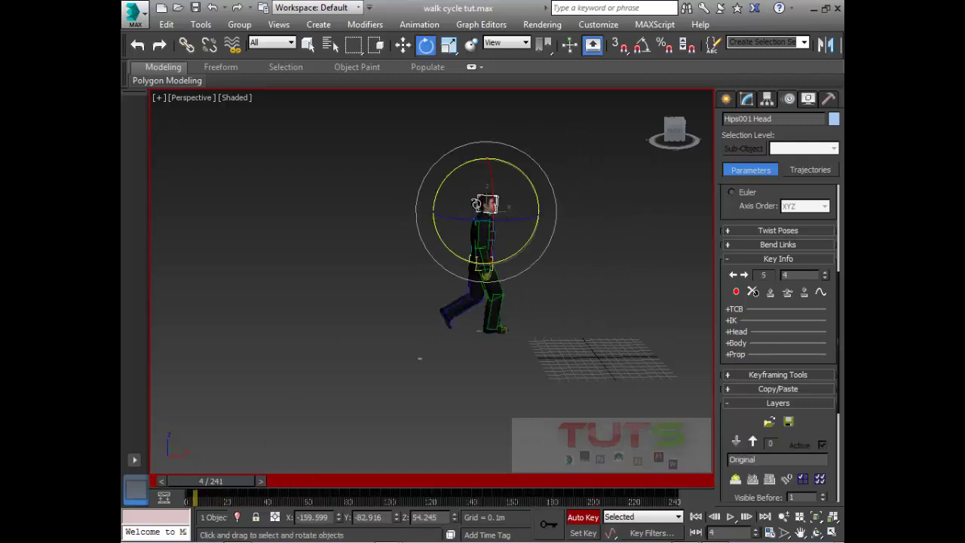
left_click(753, 442)
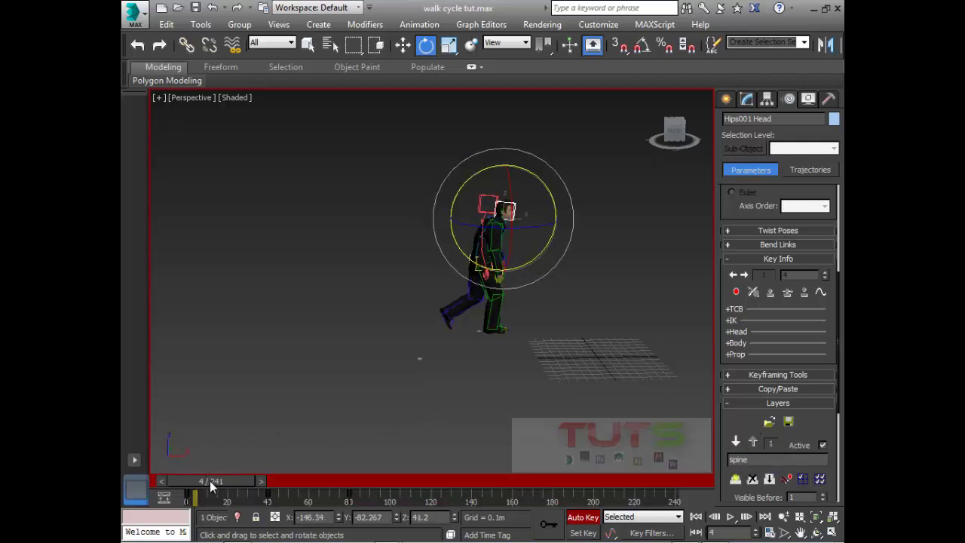
left_click_drag(210, 481, 286, 486)
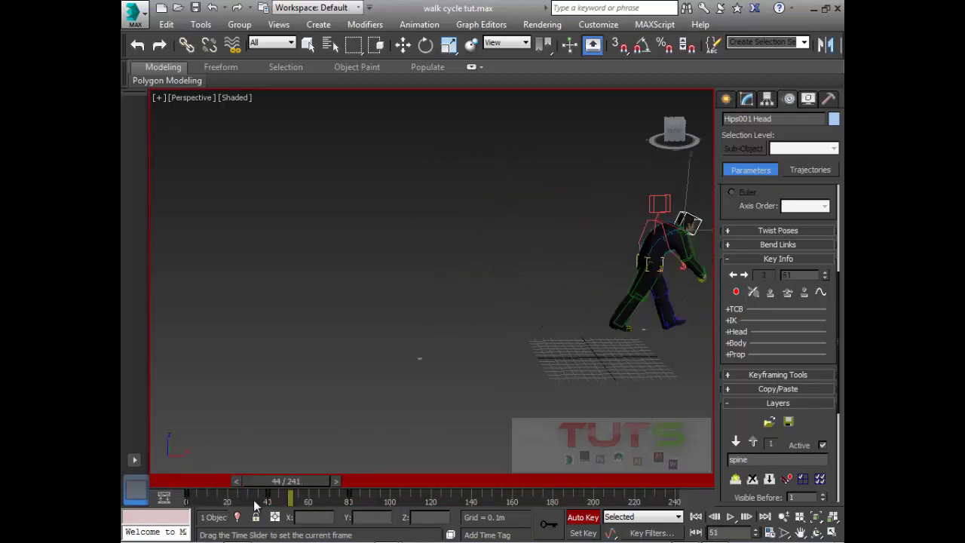
key("Home")
key("e")
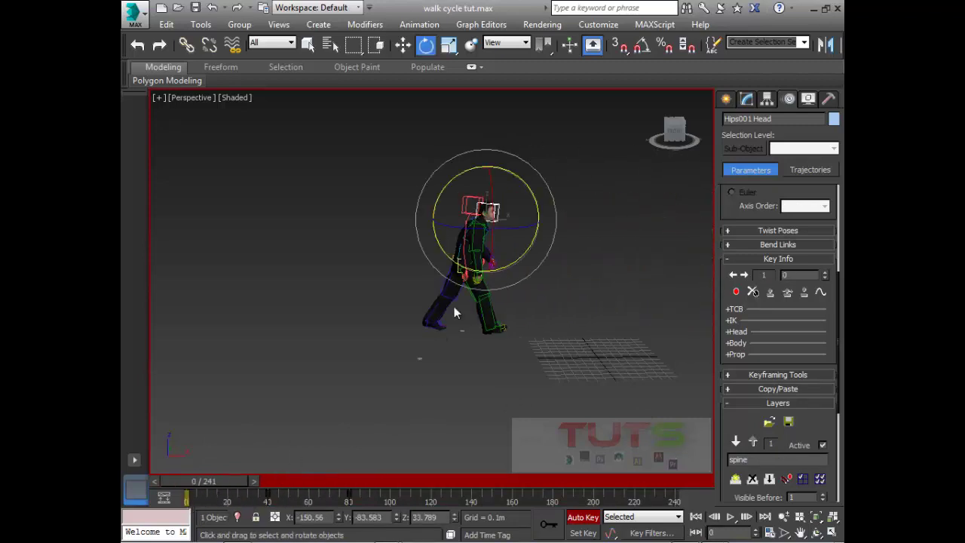
middle_click_drag(454, 306, 433, 333, "alt")
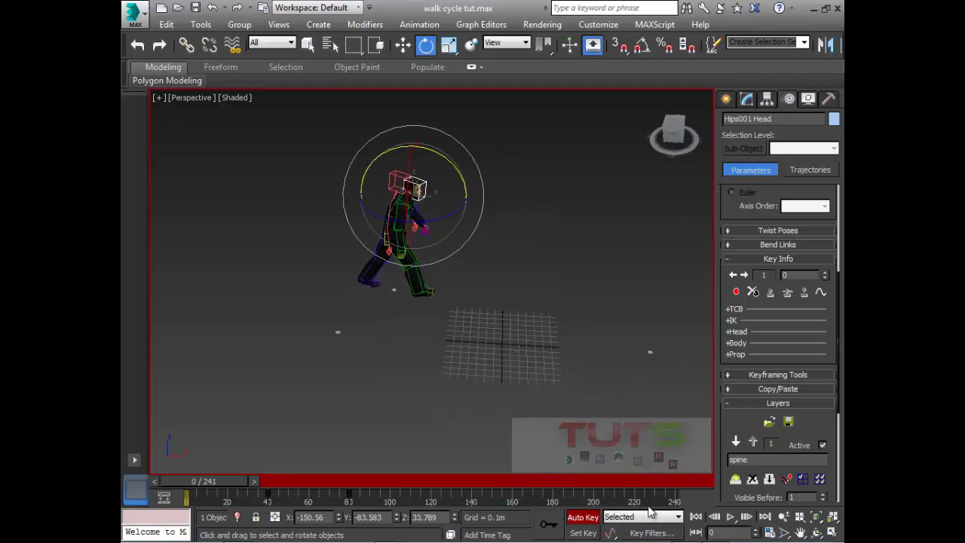
Turn off Auto Key, collapse Key Info, and re-expand the Layers rollout
left_click(585, 517)
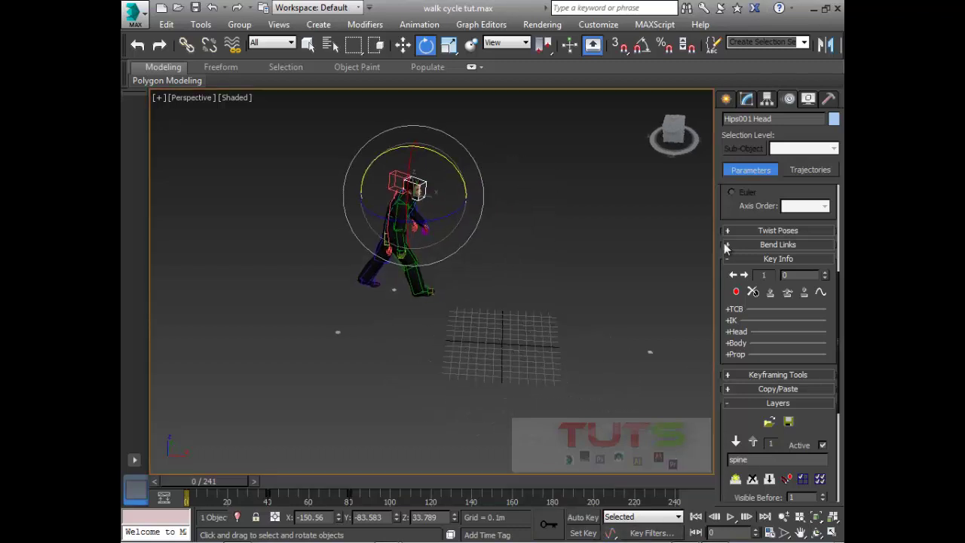
left_click(762, 258)
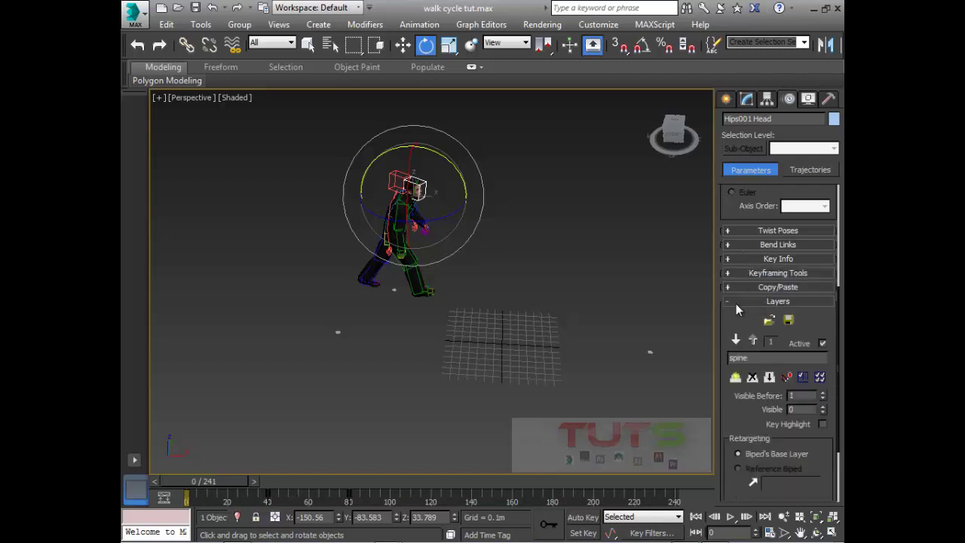
left_click(735, 304)
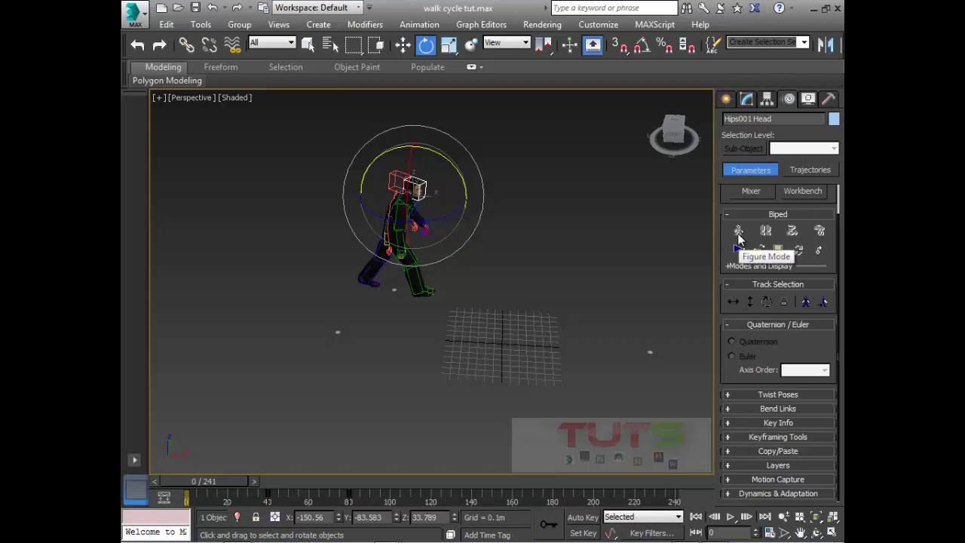
left_click(777, 465)
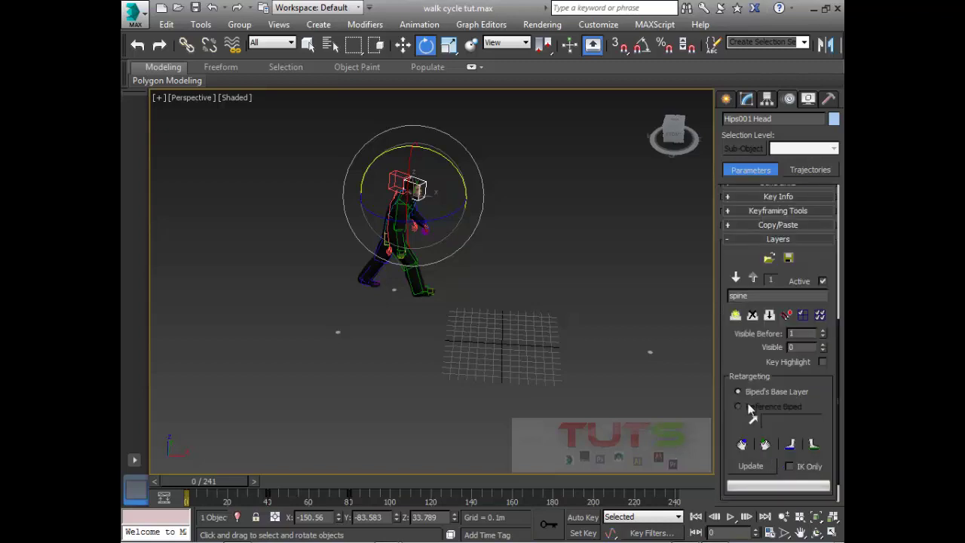
Switch between the Original and spine layers and toggle the spine layer's Active checkbox
left_click(736, 278)
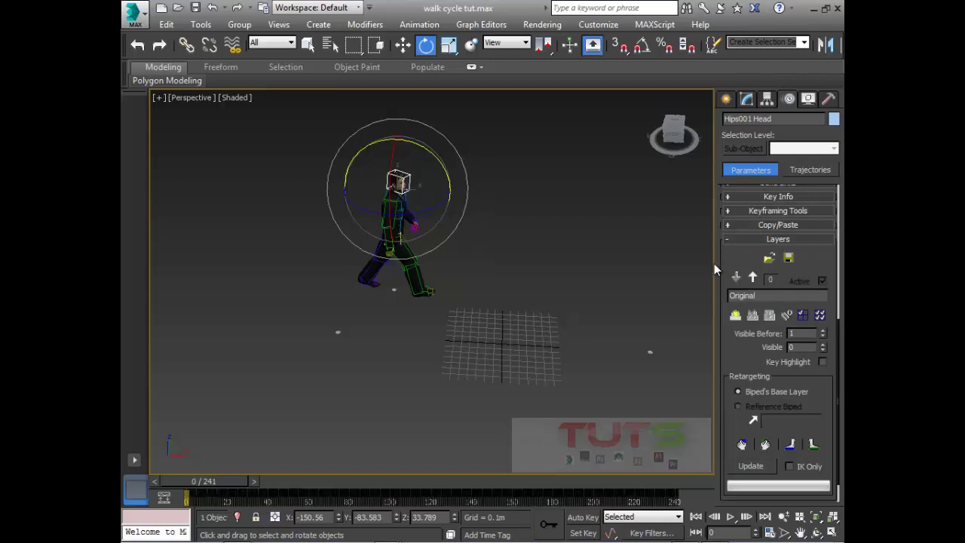
left_click(752, 277)
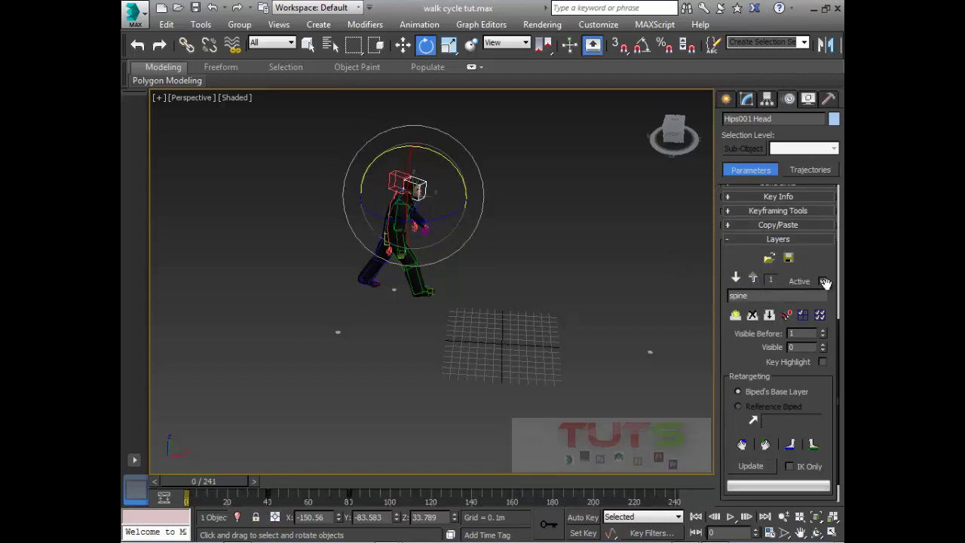
left_click(822, 281)
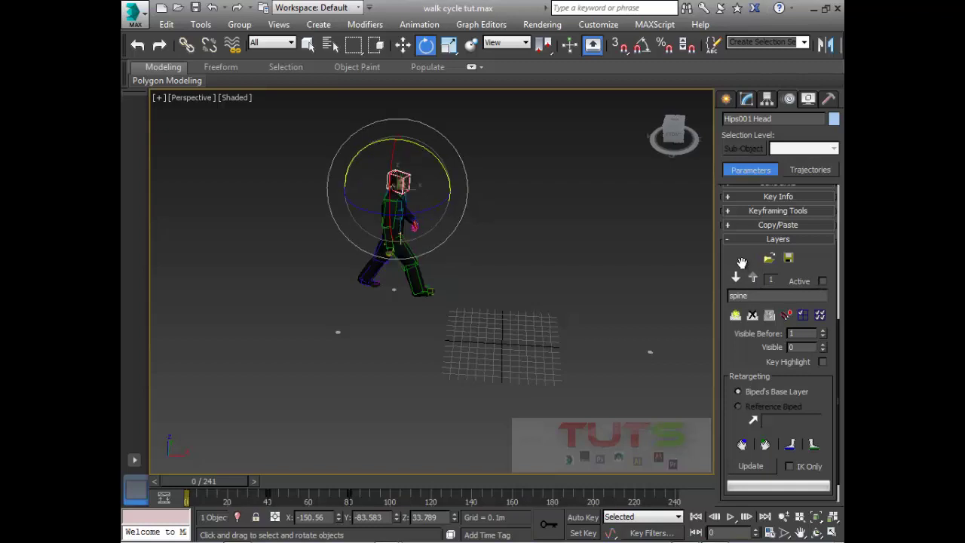
left_click_drag(745, 267, 739, 409)
left_click_drag(722, 200, 727, 151)
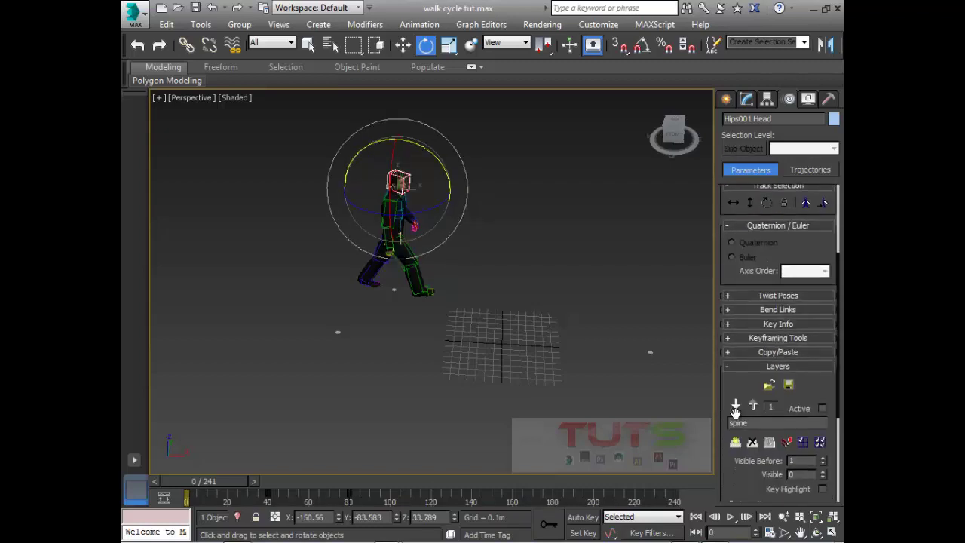
left_click(822, 408)
left_click_drag(731, 382, 732, 514)
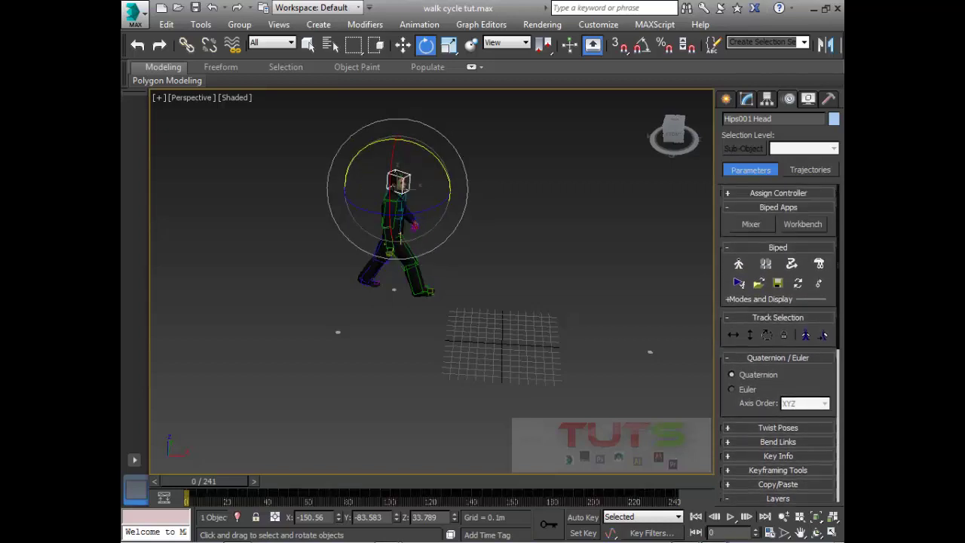
Toggle Figure Mode on and back off to return the biped to its walk
left_click(739, 263)
middle_click_drag(539, 355, 352, 324, "alt")
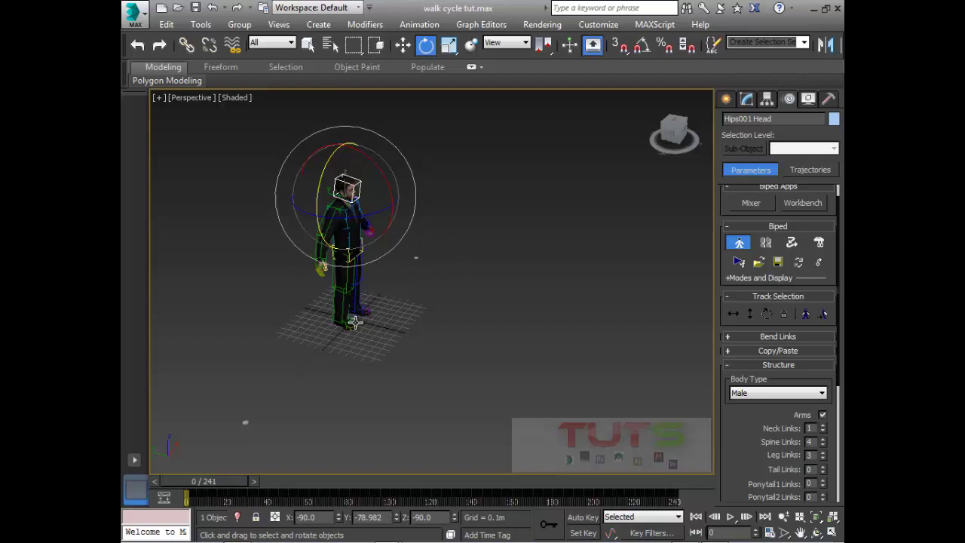
left_click(739, 243)
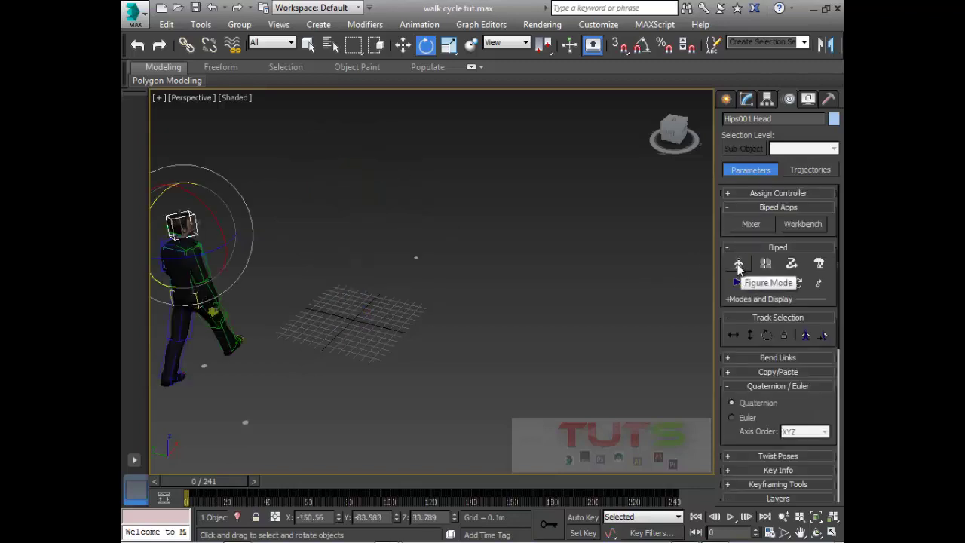
Add a new animation layer named spine in the Layers rollout
middle_click_drag(299, 284, 422, 287)
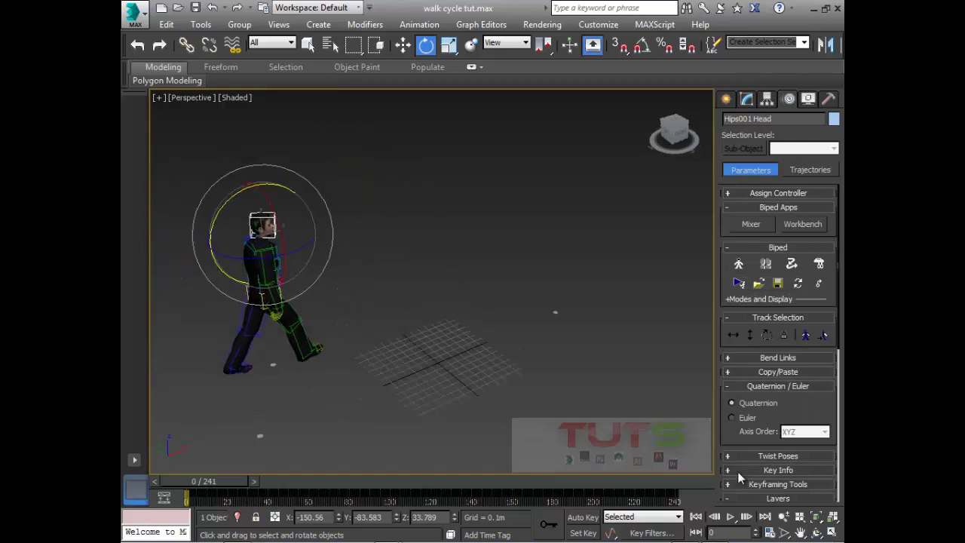
scroll(732, 371, "down", 1)
left_click(778, 490)
left_click(736, 370)
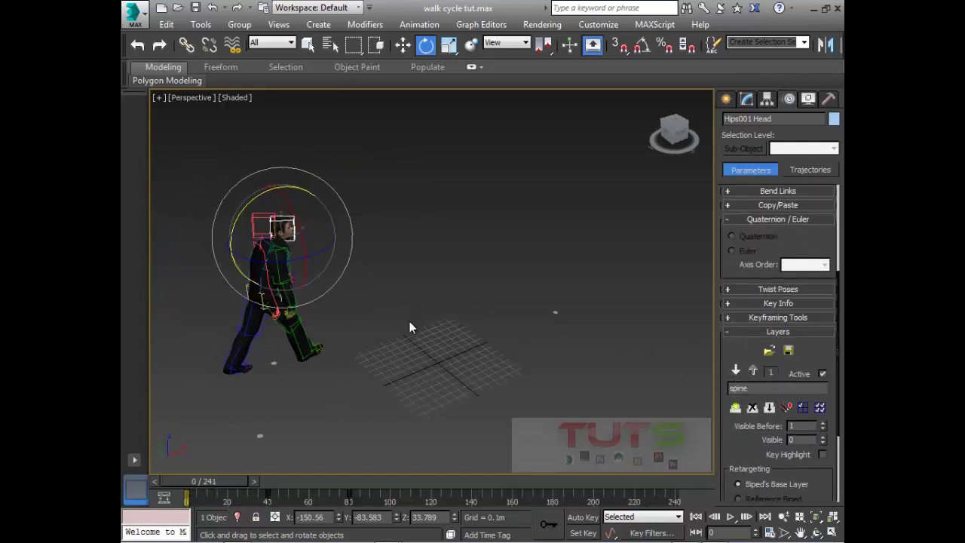
Select Body Horizontal in Track Selection to pick the biped's centre of mass
middle_click_drag(406, 308, 399, 305, "alt")
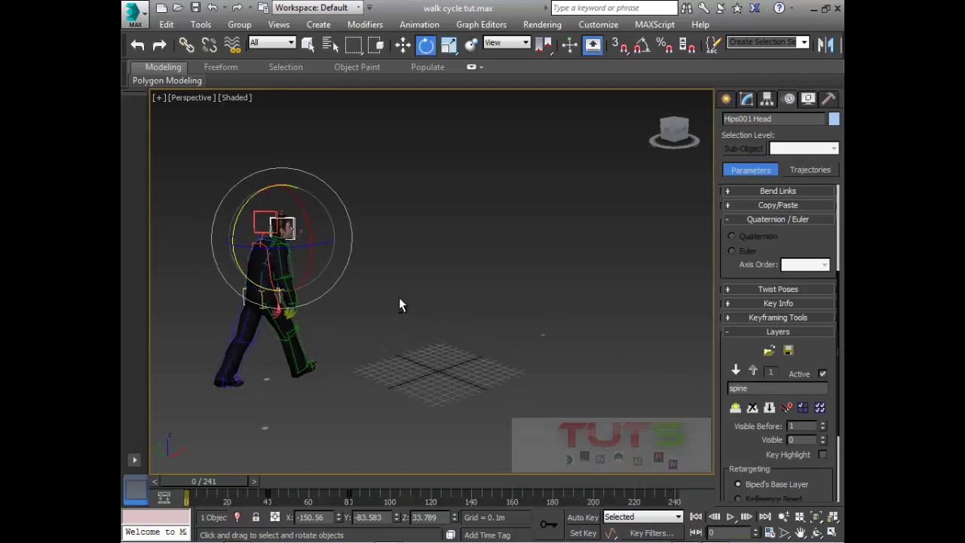
left_click(744, 220)
scroll(723, 309, "up", 5)
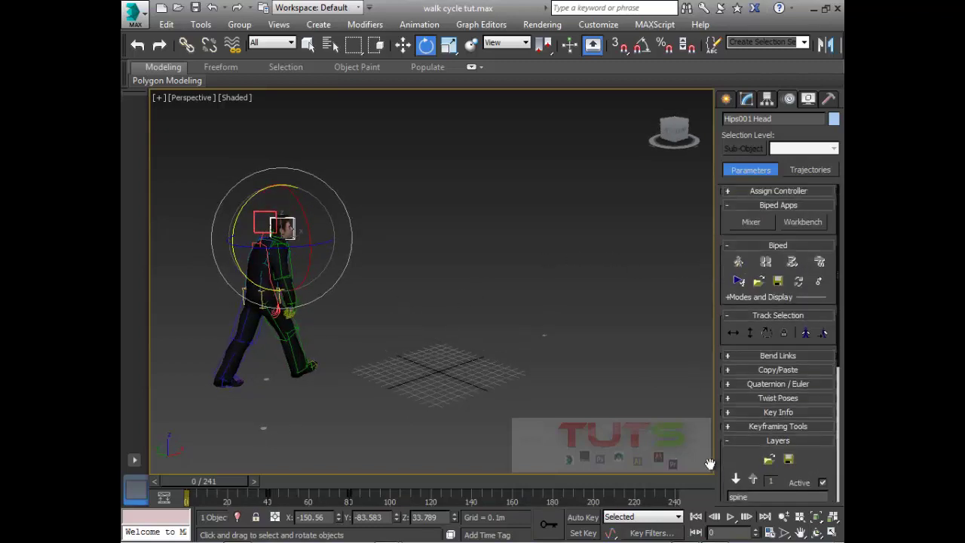
left_click(731, 335)
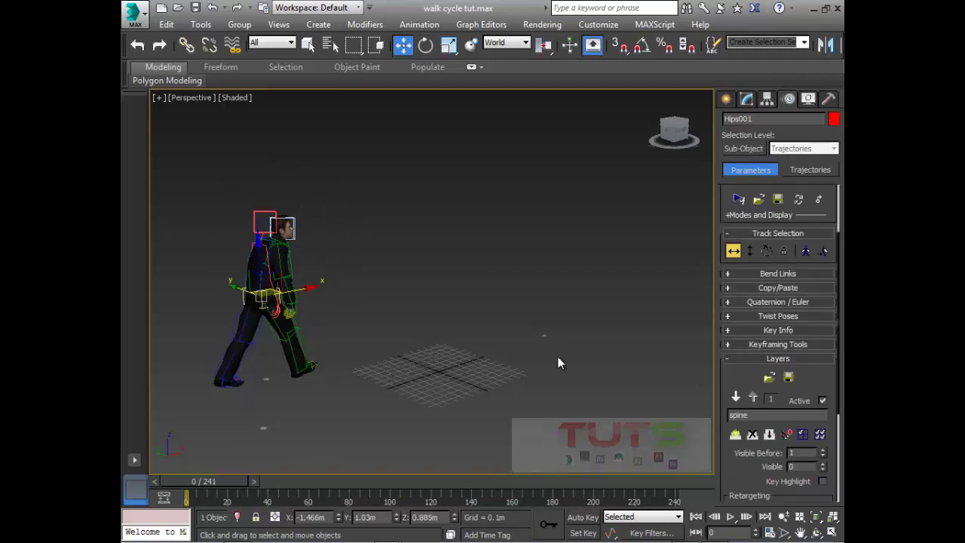
With Auto Key on, move the hips onto the grid and rotate the biped at frame 0
key("n")
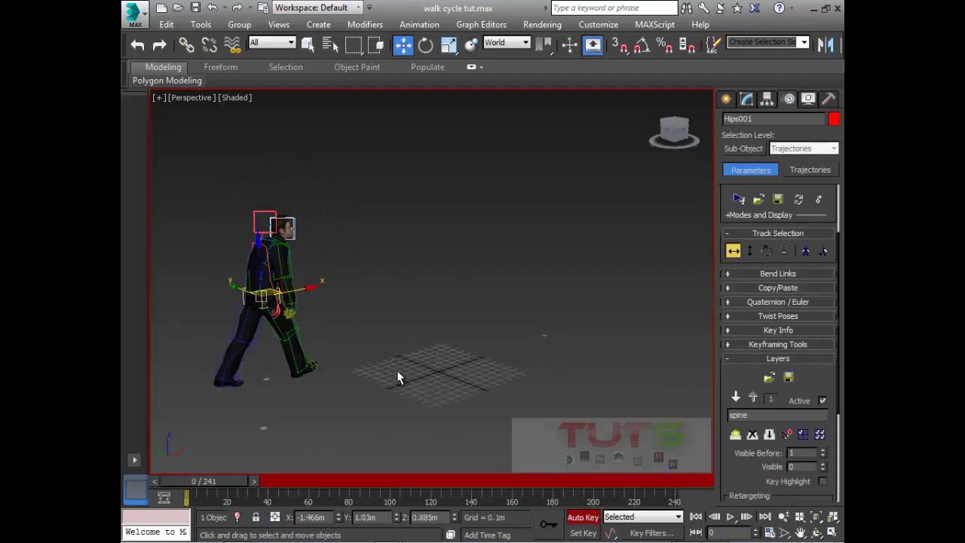
middle_click_drag(397, 370, 275, 281, "alt")
left_click_drag(275, 280, 308, 325)
key("e")
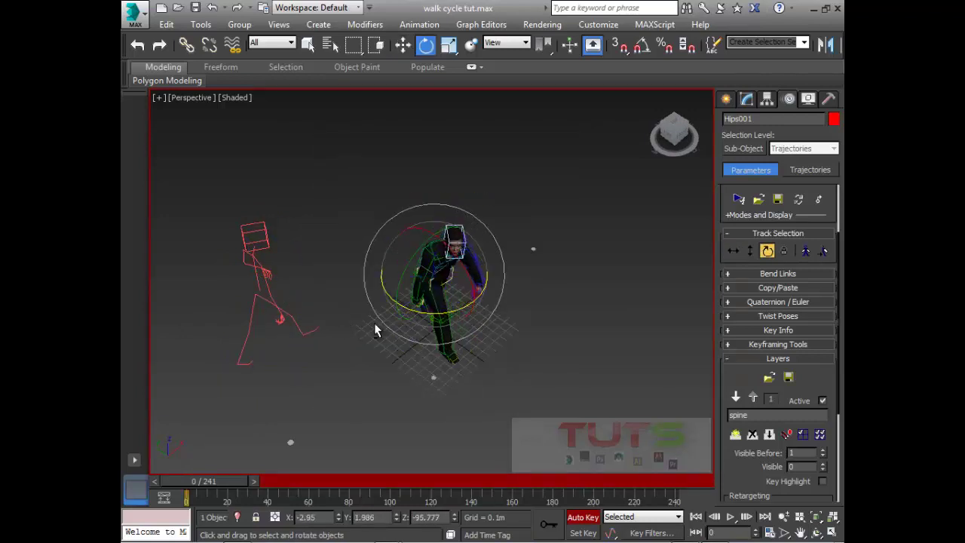
middle_click_drag(374, 329, 283, 449, "alt")
Shift-copy the frame 0 key to the end, undo it, return to frame 0, and turn Auto Key off
left_click_drag(204, 480, 712, 500)
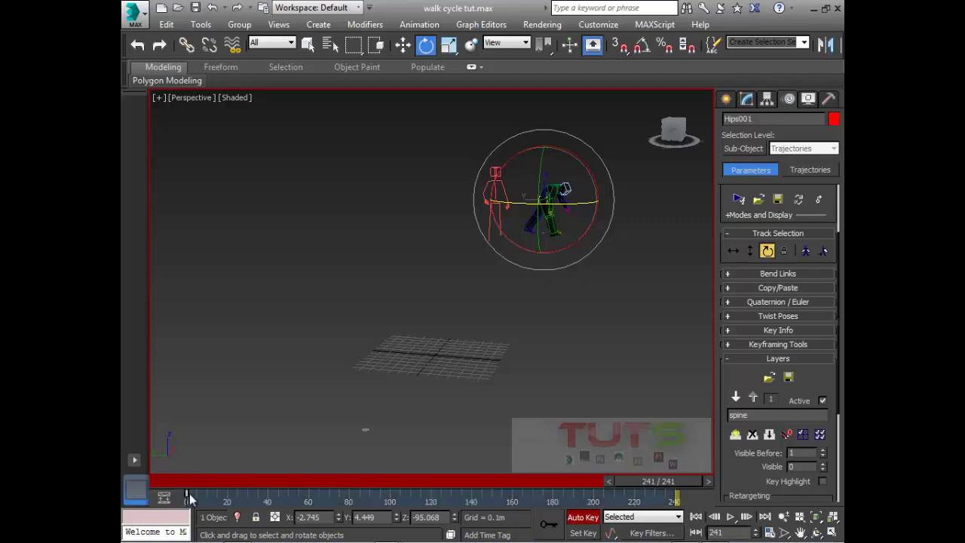
left_click_drag(187, 498, 688, 498, "shift")
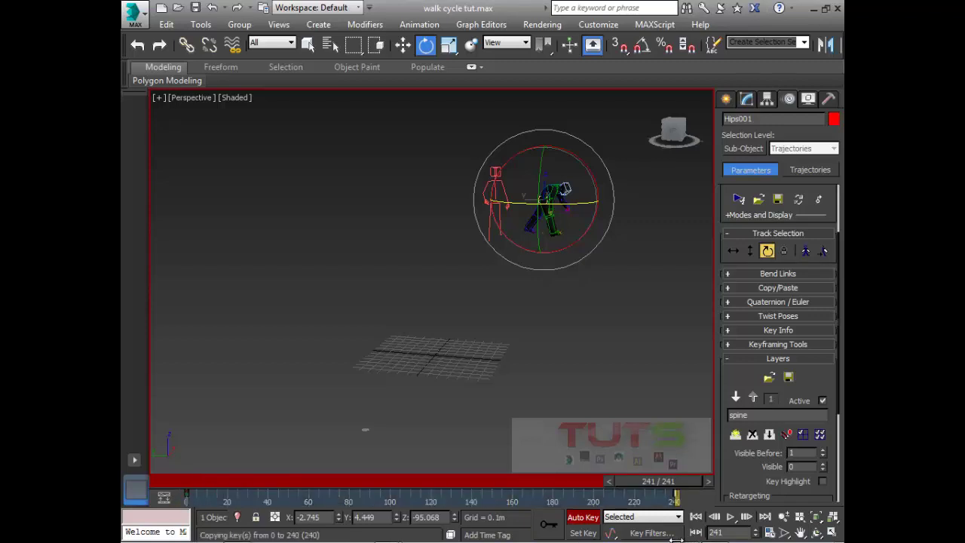
left_click_drag(684, 487, 318, 483)
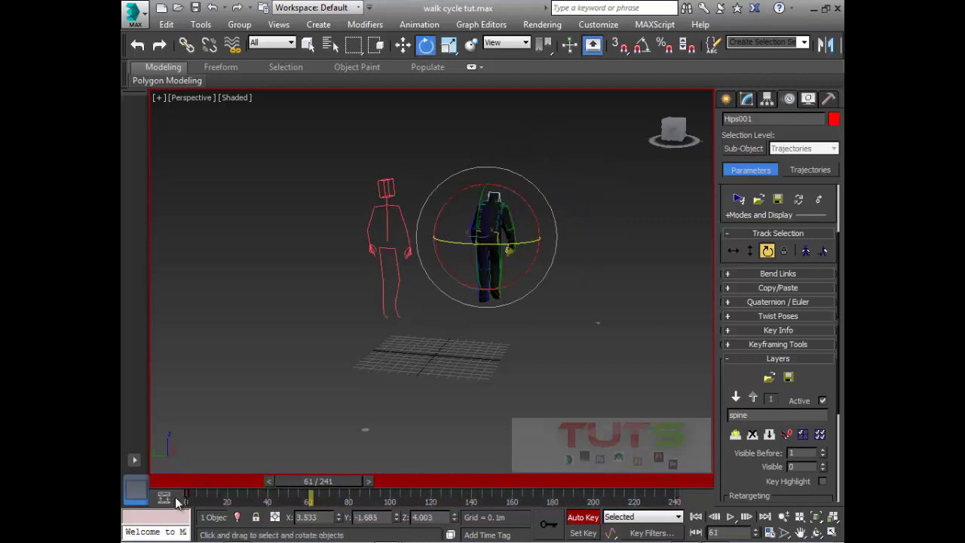
key("ctrl+z")
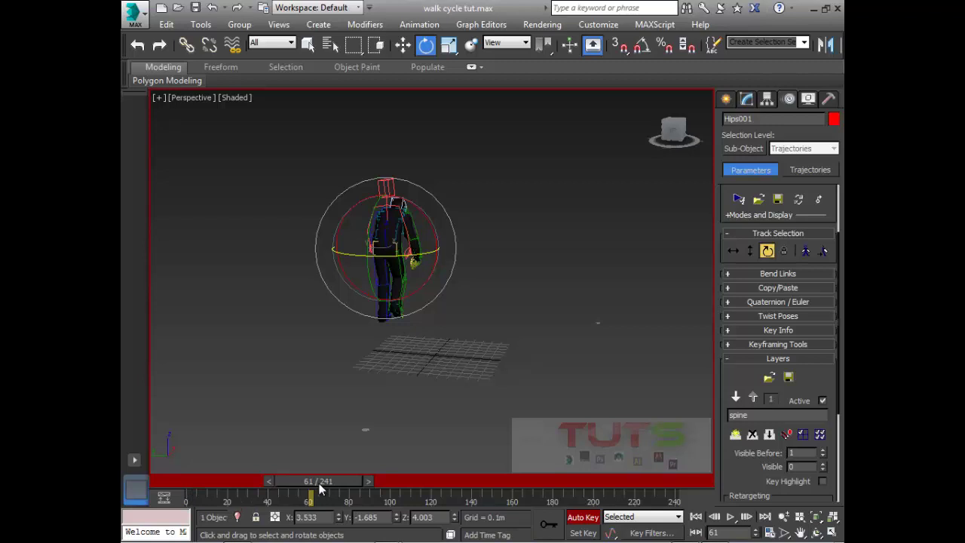
left_click_drag(320, 488, 163, 484)
left_click(583, 516)
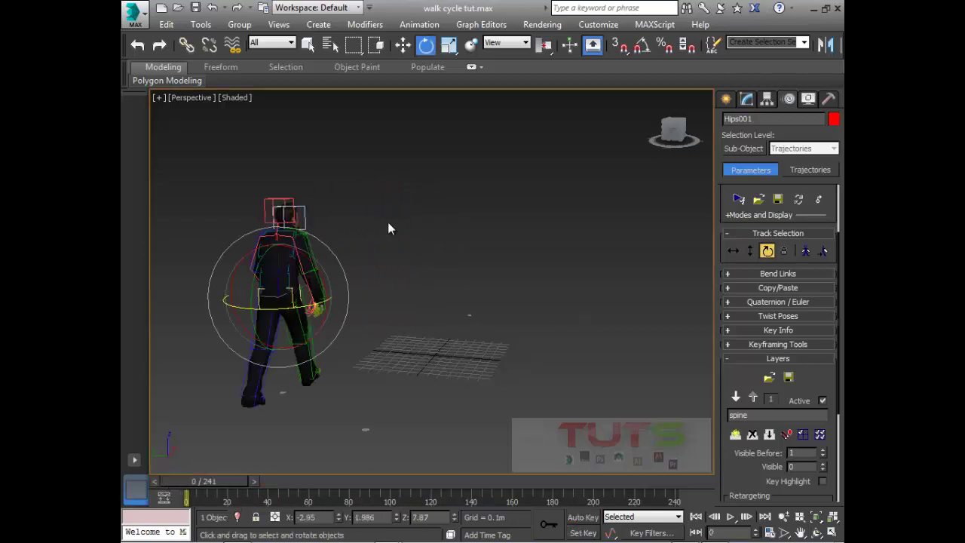
middle_click_drag(421, 354, 436, 308, "alt")
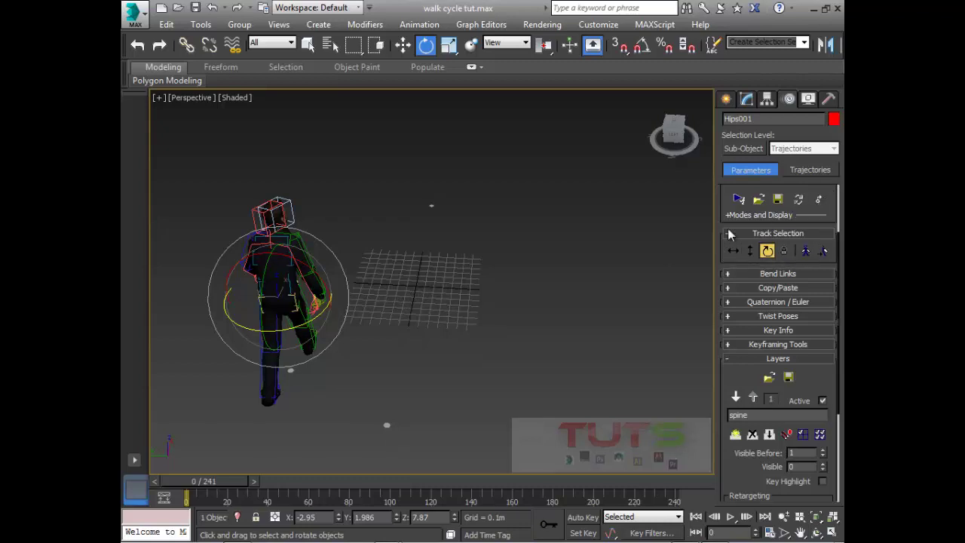
Enable Move All Mode, close the Hips001 Offset window, and slide the biped toward the grid on the Original layer
scroll(727, 294, "up", 3)
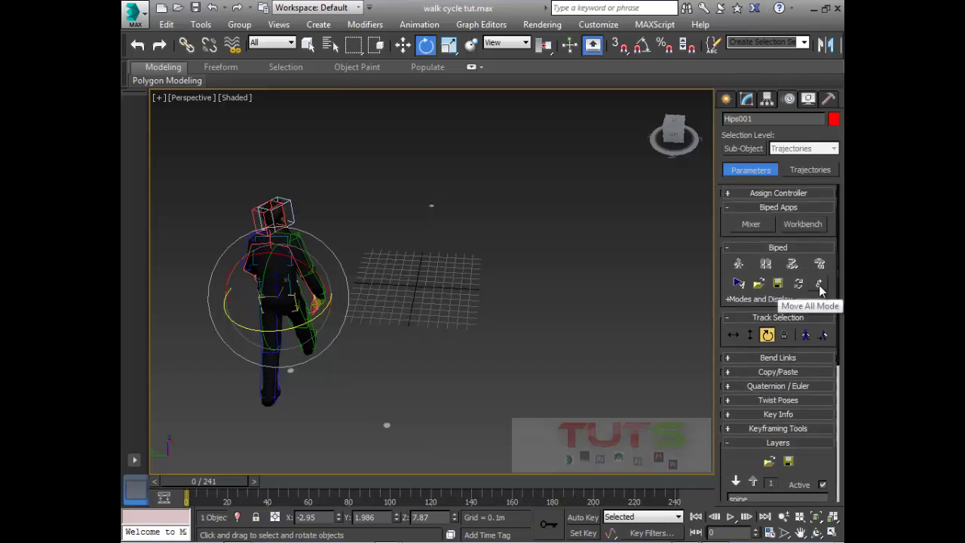
left_click(820, 285)
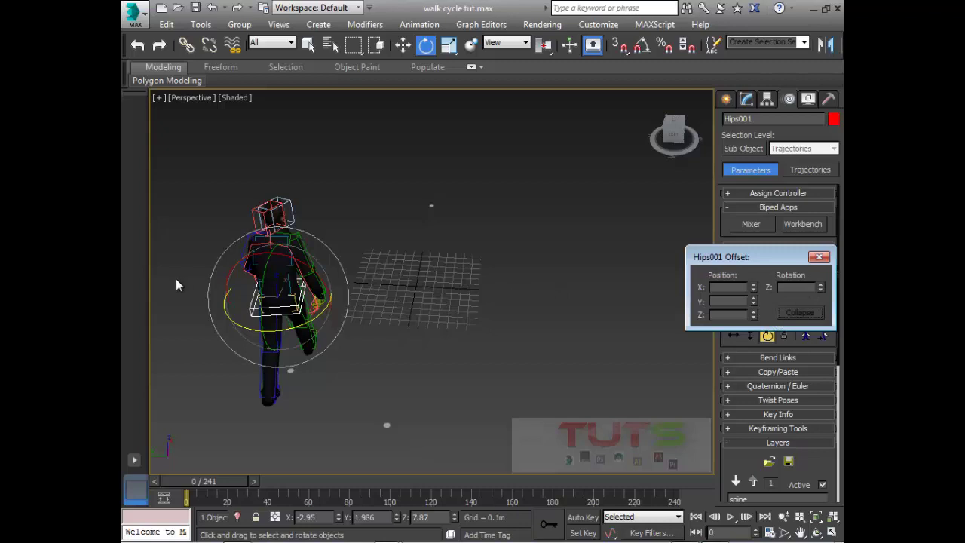
right_click(260, 283)
left_click(285, 297)
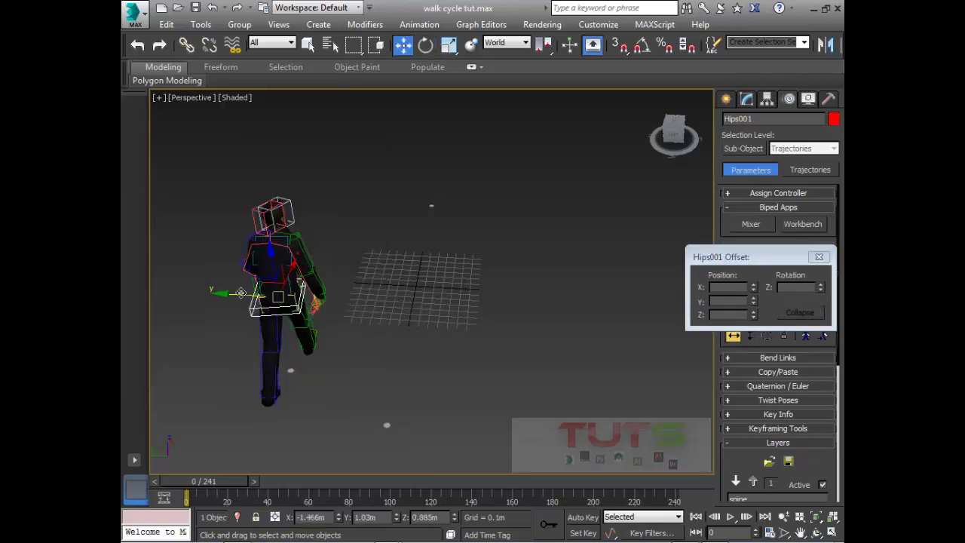
left_click_drag(787, 257, 734, 305)
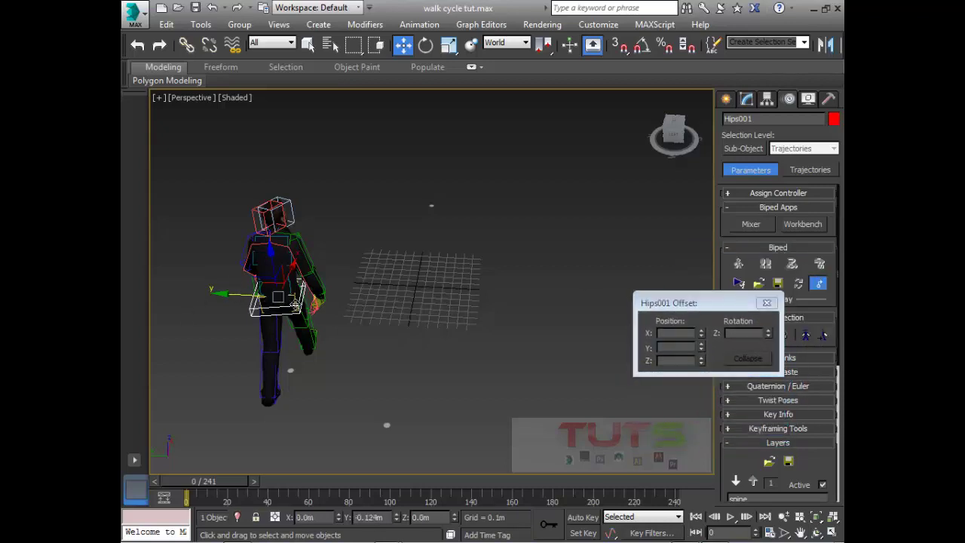
left_click(765, 302)
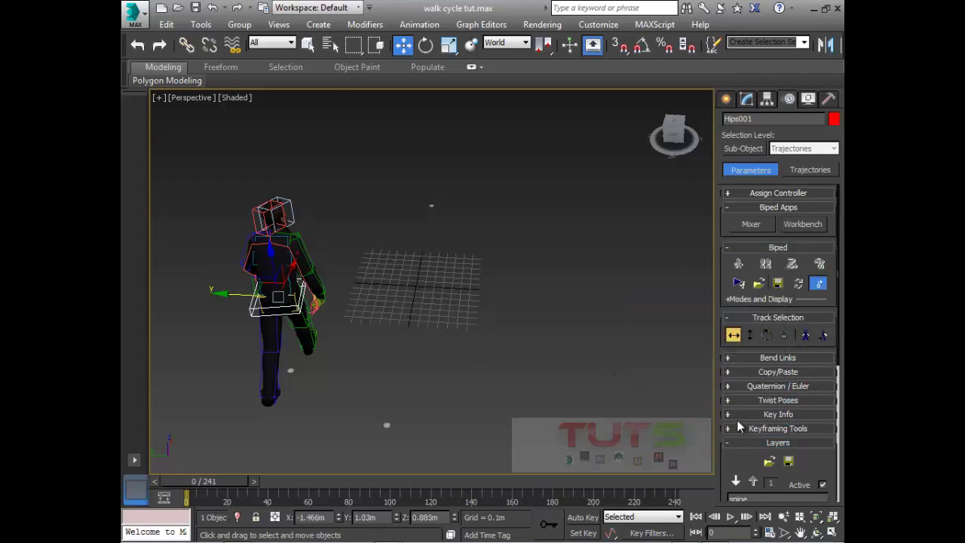
left_click(736, 481)
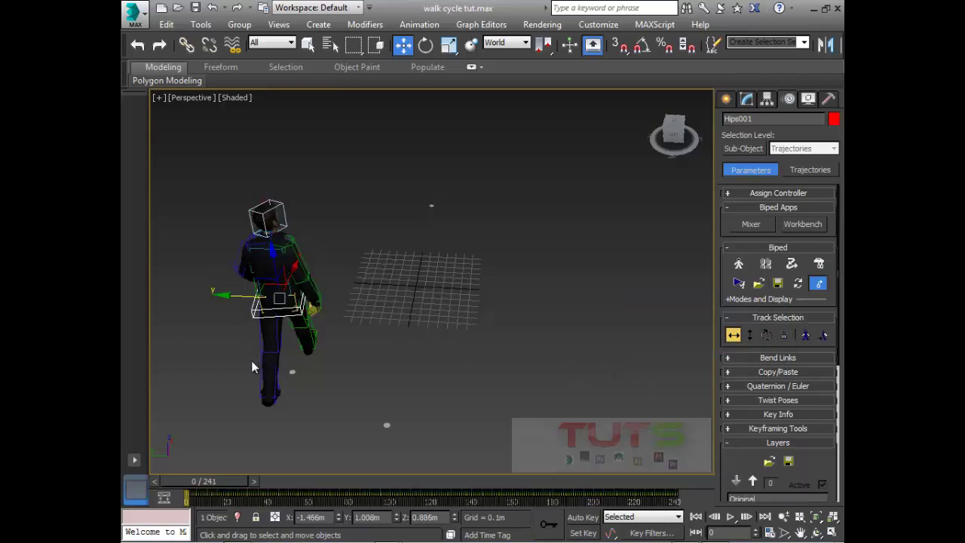
left_click_drag(290, 304, 373, 309)
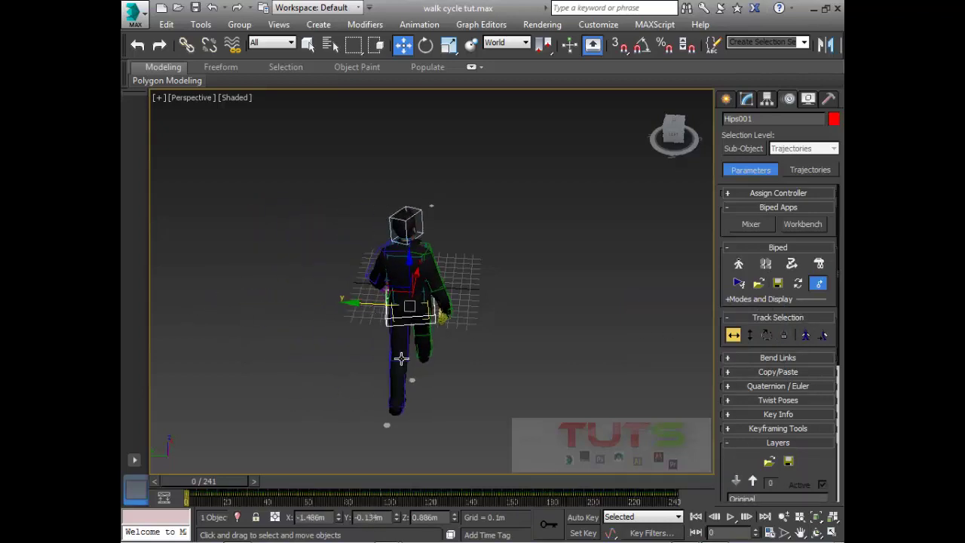
Reopen the offset settings, reset Offset Y to zero, and move the whole walk cycle to X −1.032 m, Y −1.43 m
left_click(819, 285)
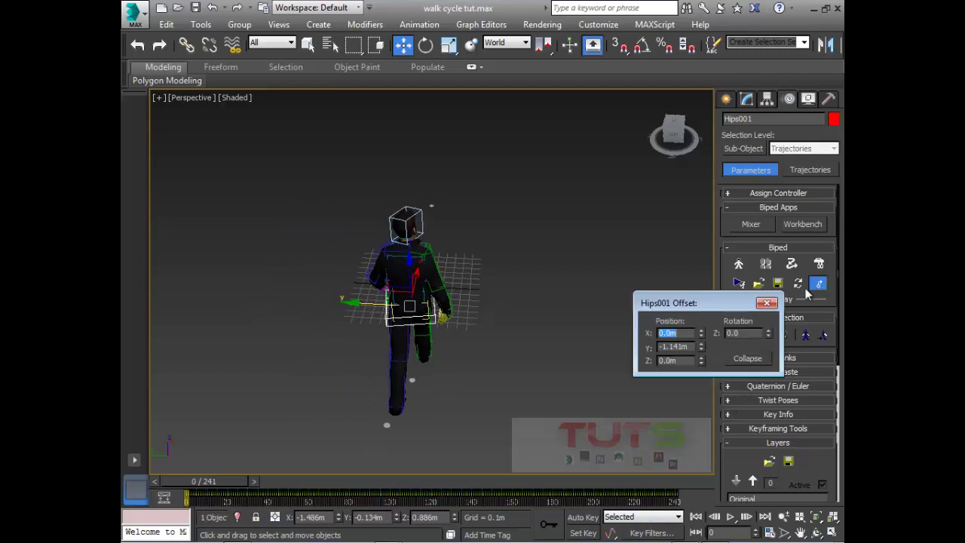
right_click(700, 349)
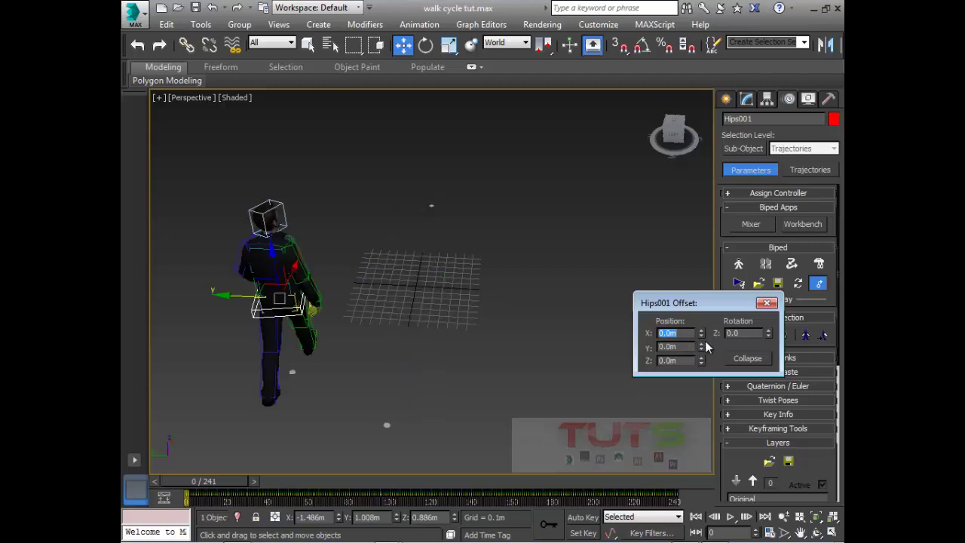
middle_click_drag(432, 347, 294, 285, "alt")
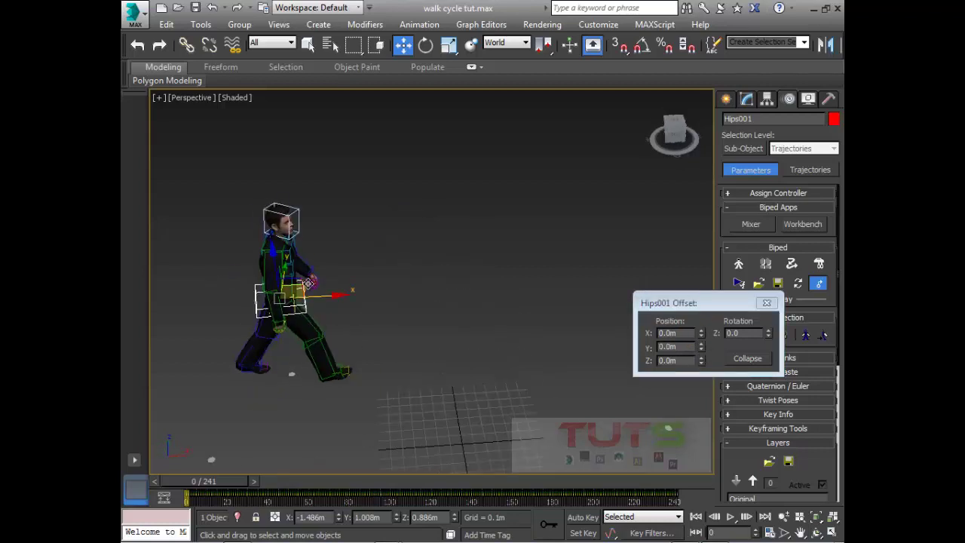
left_click_drag(307, 284, 492, 349)
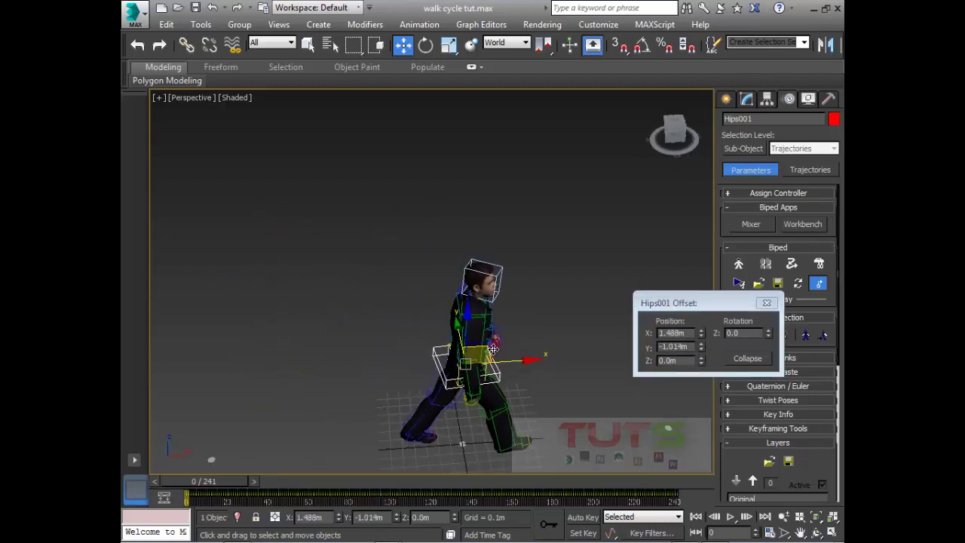
Rotate the whole walk cycle to Z 91.773° and close the hips offset panel
right_click(493, 349)
left_click(527, 370)
left_click_drag(494, 392, 370, 444)
middle_click_drag(379, 414, 418, 340, "alt")
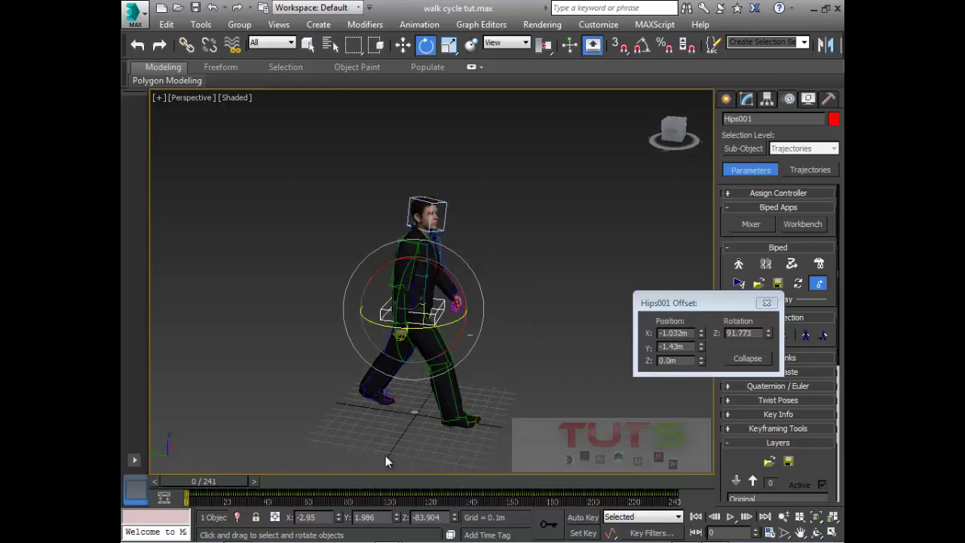
left_click(766, 302)
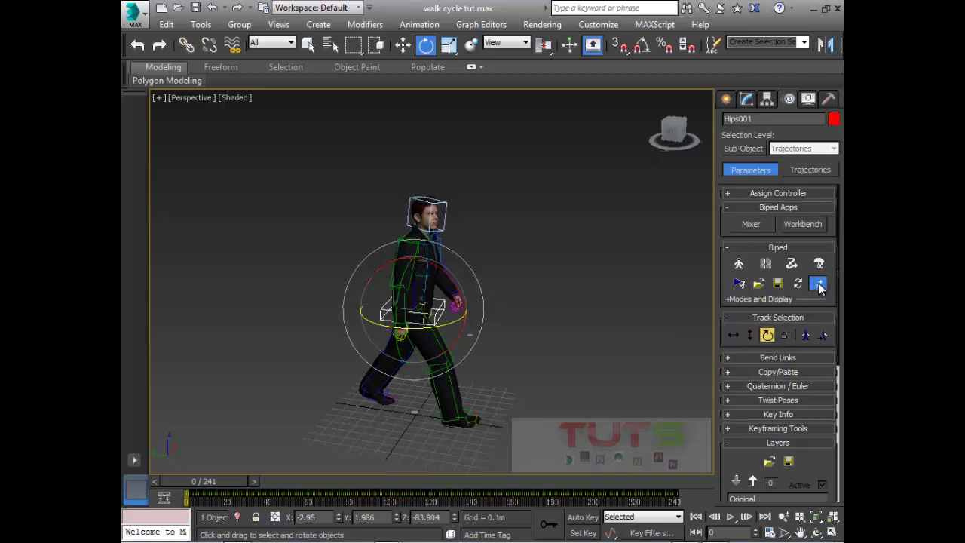
Play the turned walk from behind-left and frontal views, stopping around frame 30
middle_click_drag(385, 315, 461, 369, "alt")
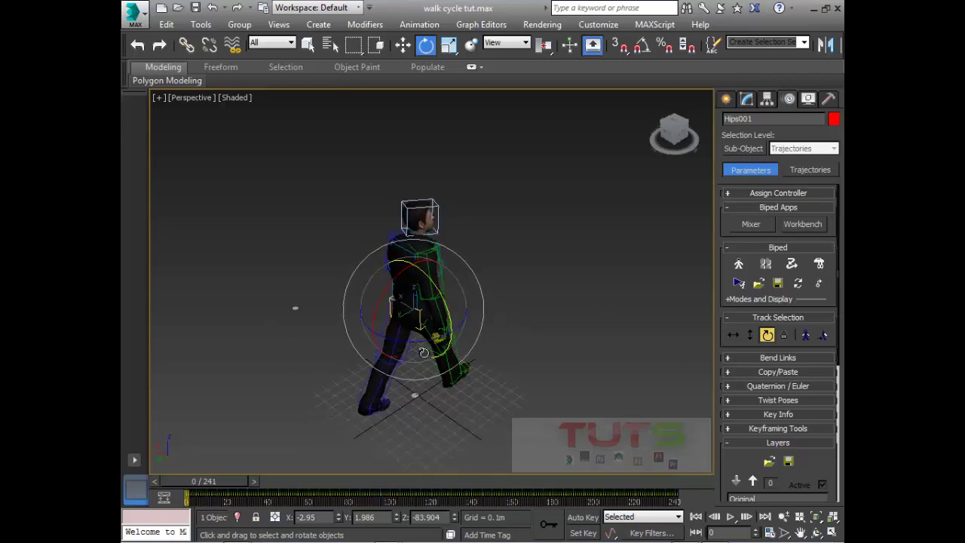
left_click(729, 519)
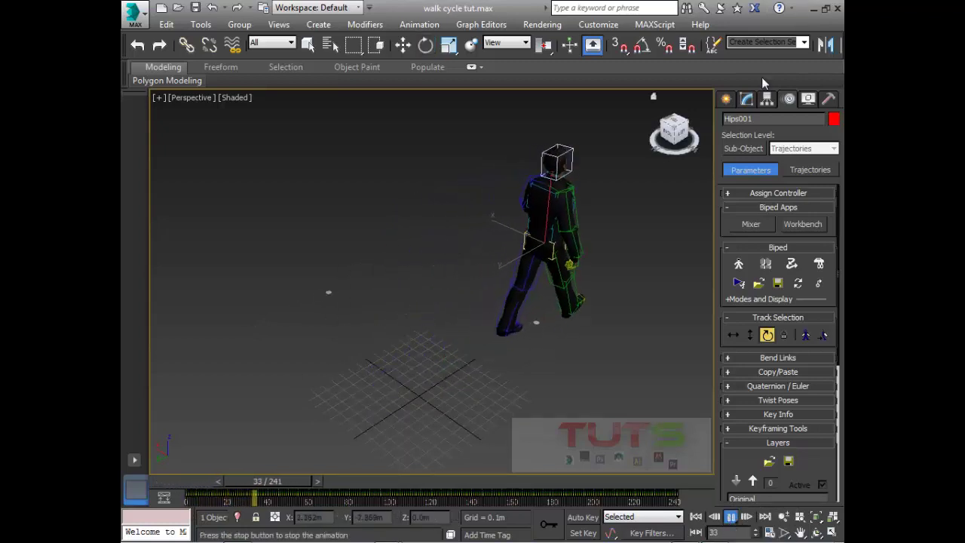
middle_click_drag(502, 323, 453, 310, "alt")
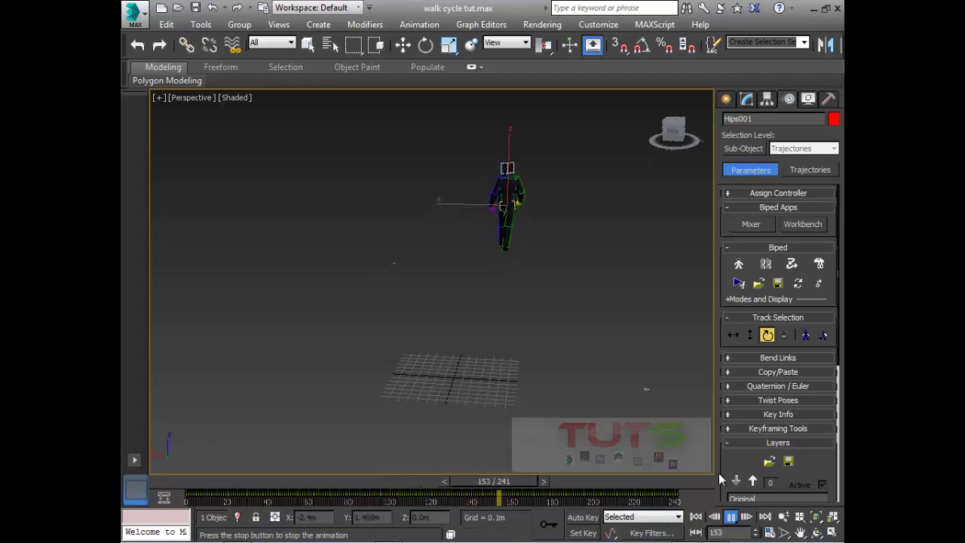
left_click(731, 517)
key("e")
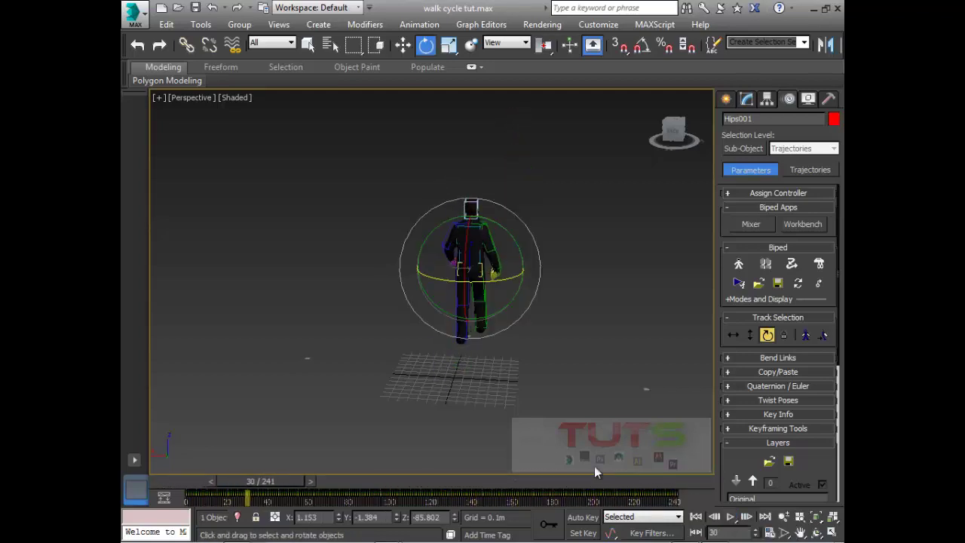
middle_click_drag(474, 392, 376, 382, "alt")
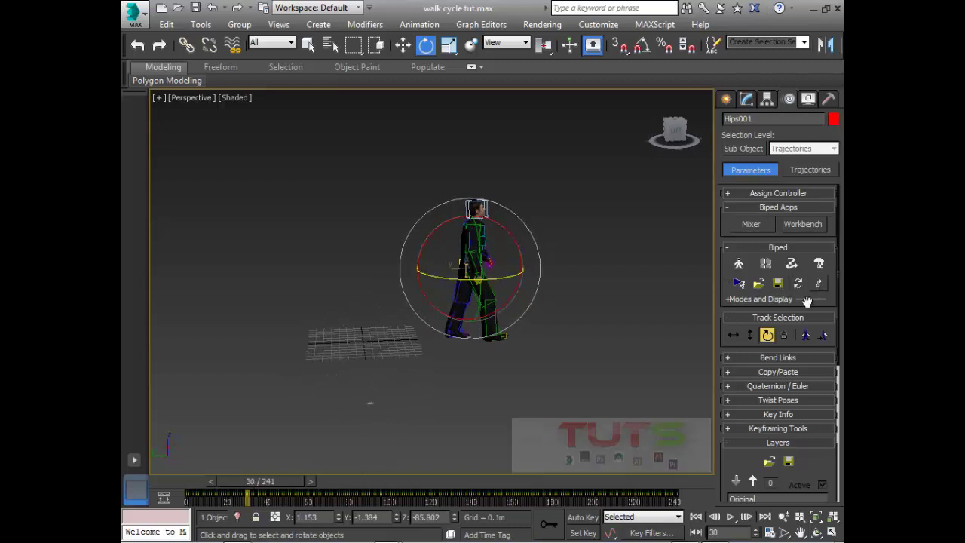
Activate the spine layer, rewind to frame 0, and play the walk until frame 114
left_click(754, 481)
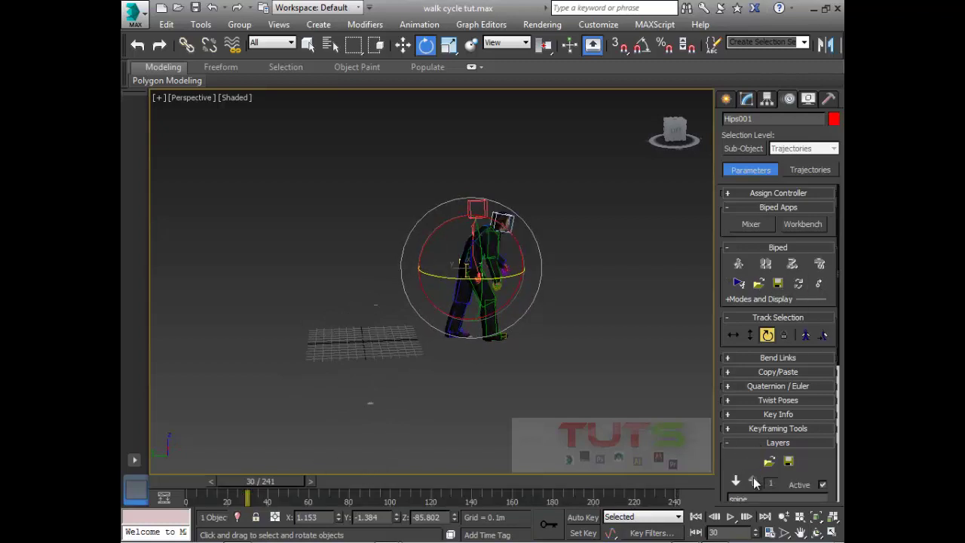
left_click_drag(254, 479, 197, 480)
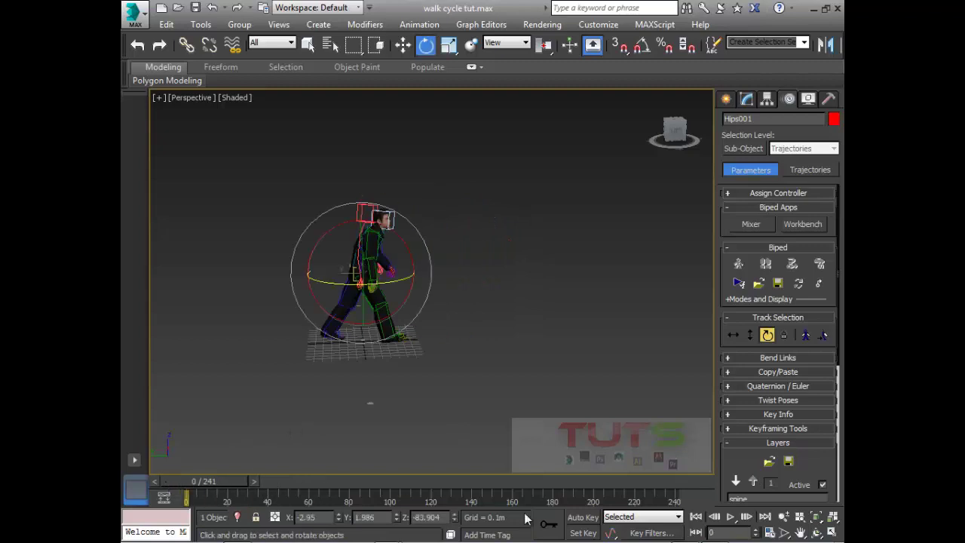
left_click(729, 517)
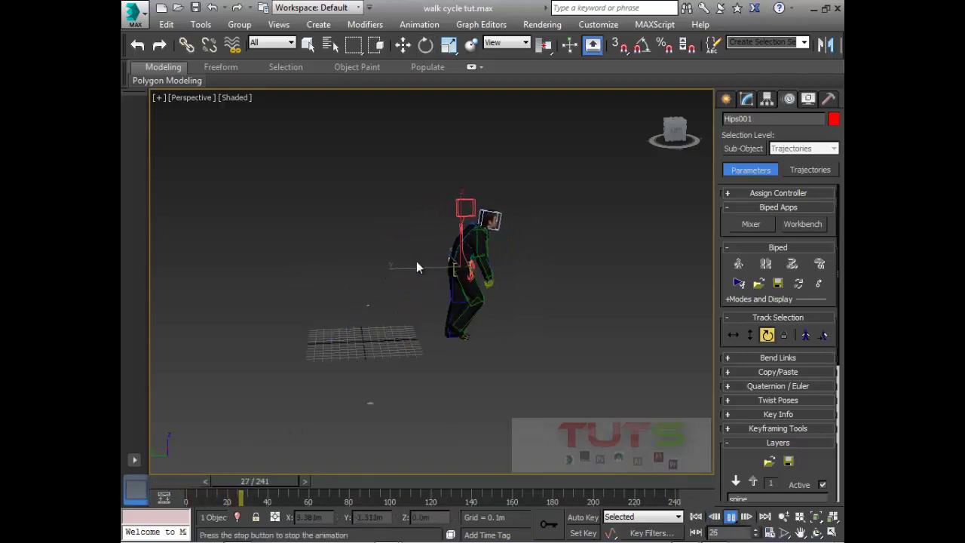
mouse_move(739, 536)
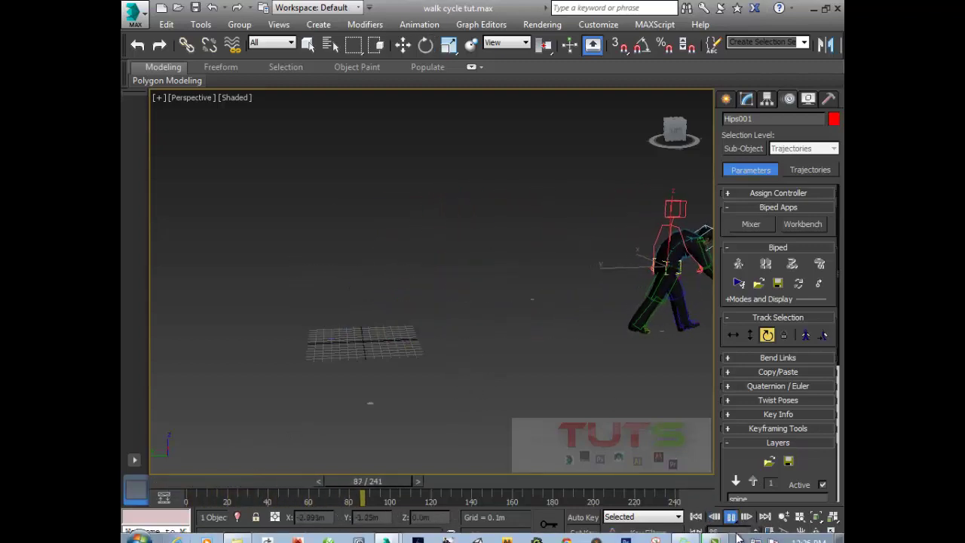
left_click(729, 516)
Resume playback to frame 172, then jump back to the first frame
key("e")
middle_click_drag(512, 364, 563, 315)
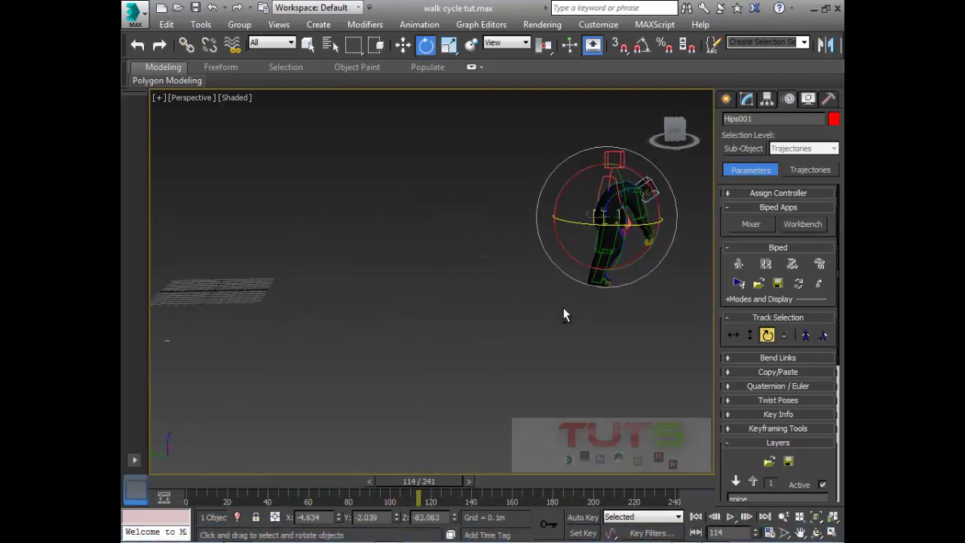
left_click(729, 517)
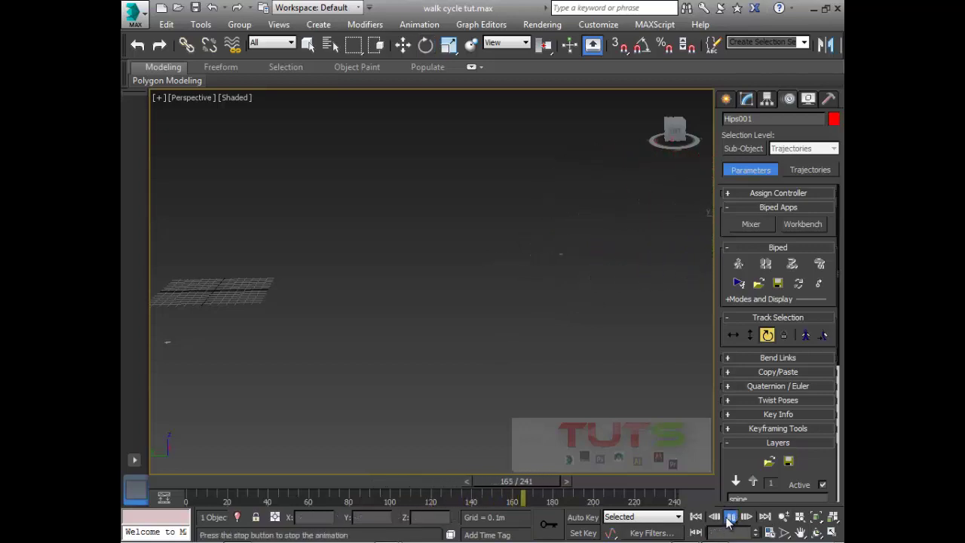
left_click(729, 517)
middle_click_drag(269, 213, 347, 249, "alt")
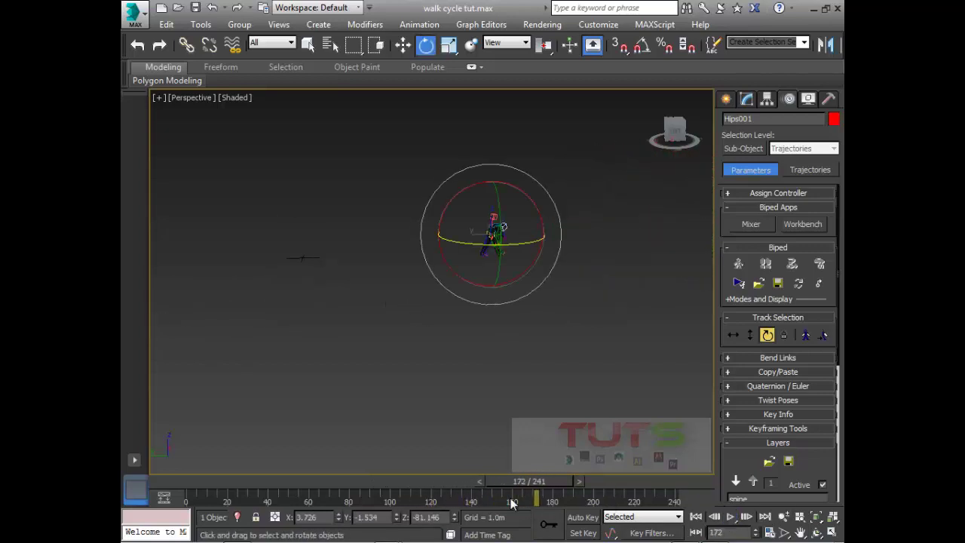
left_click(695, 517)
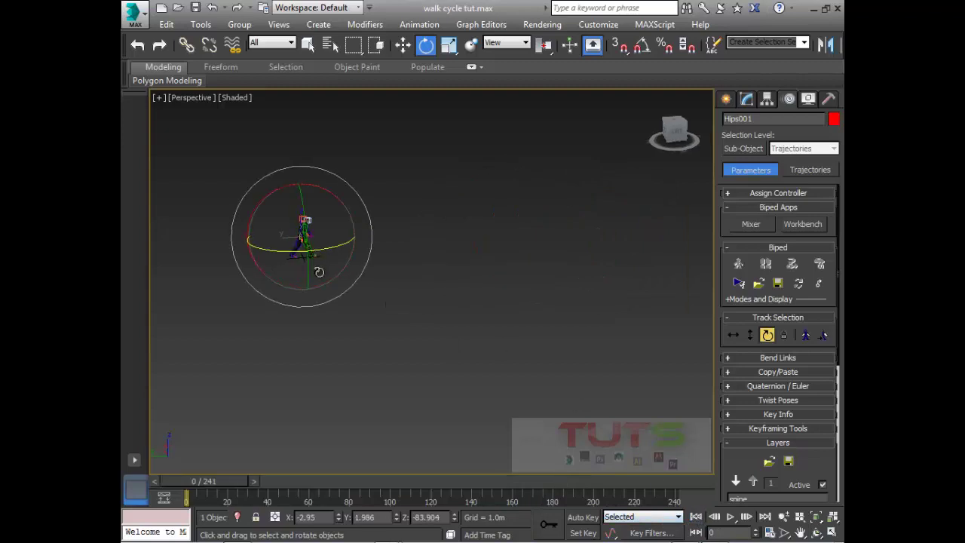
Enable Body Horizontal movement and review the biped from rear, front and three-quarter views at frame 12
middle_click_drag(283, 230, 302, 235)
scroll(309, 242, "up", 5)
middle_click_drag(401, 290, 467, 343, "alt")
key("w")
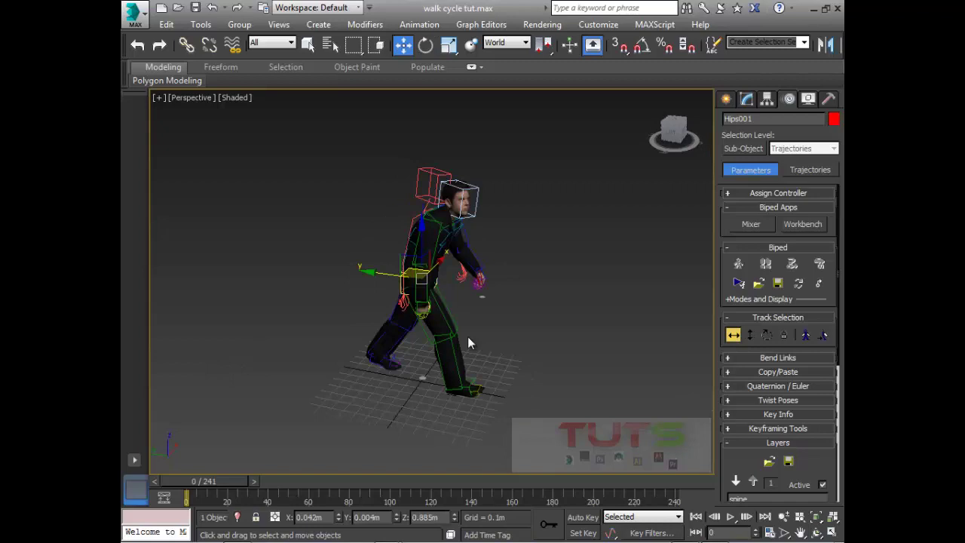
middle_click_drag(426, 279, 293, 282, "alt")
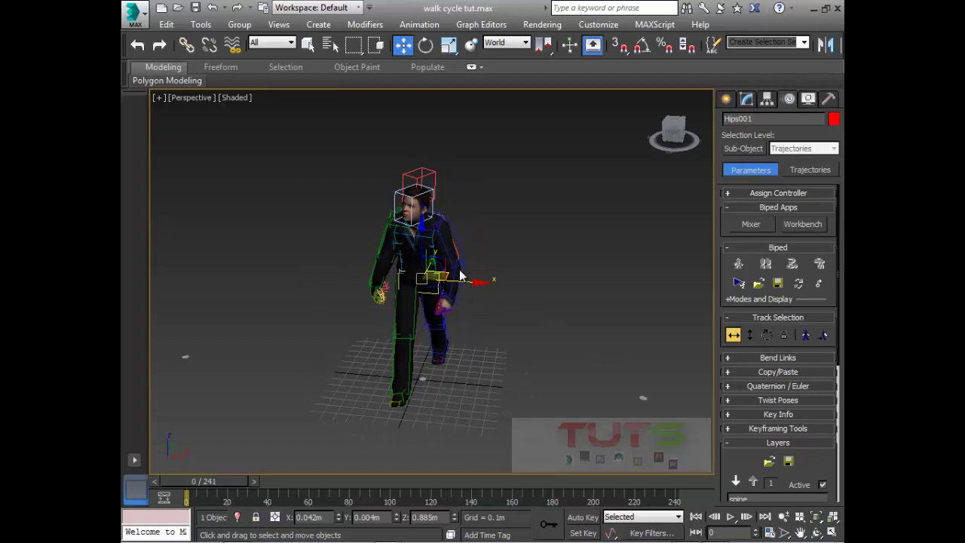
middle_click_drag(415, 289, 363, 291, "alt")
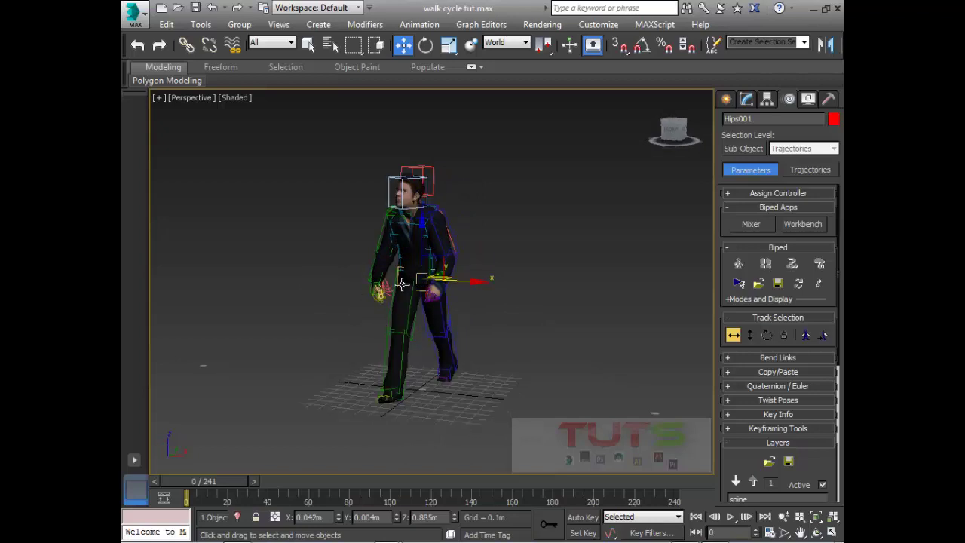
mouse_move(427, 335)
middle_mouse_down("alt")
mouse_move(401, 332)
mouse_move(441, 350)
mouse_move(435, 344)
middle_mouse_up("alt")
middle_click_drag(363, 331, 556, 305, "alt")
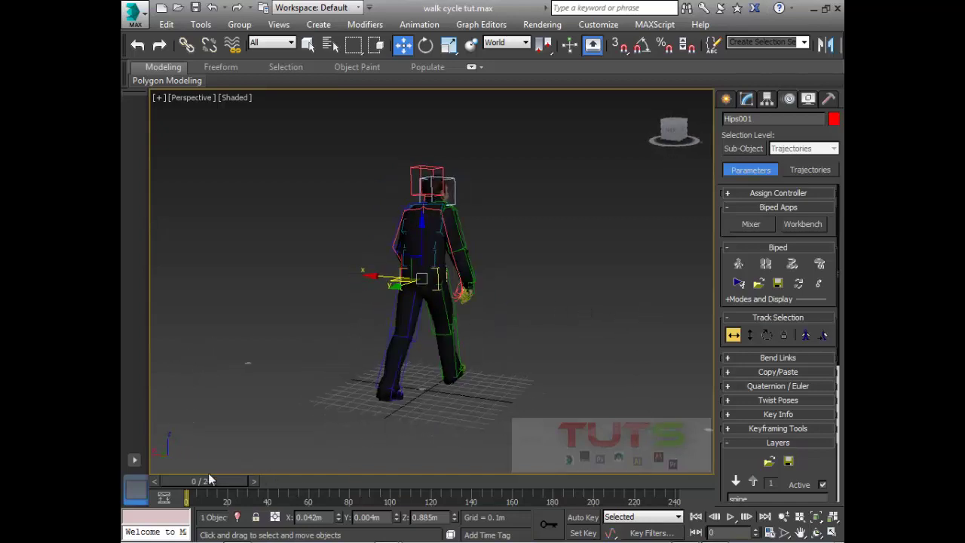
mouse_move(208, 479)
left_mouse_down()
mouse_move(387, 481)
mouse_move(226, 481)
left_mouse_up()
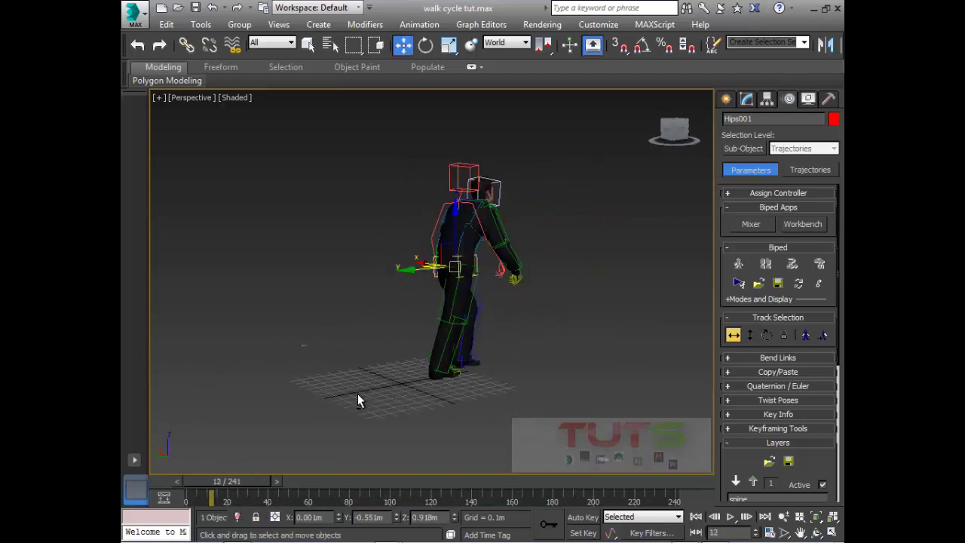
middle_click_drag(357, 393, 309, 371, "alt")
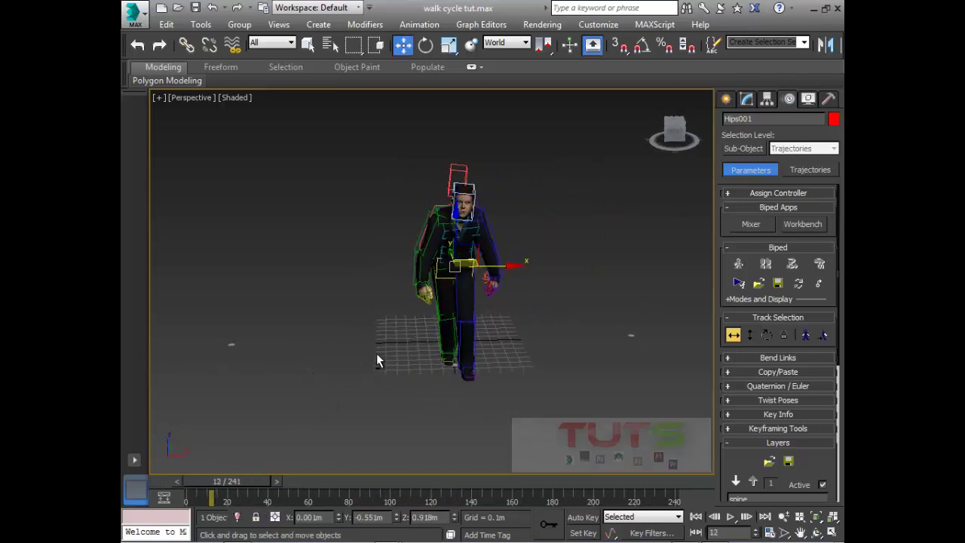
middle_click_drag(376, 360, 454, 314, "alt")
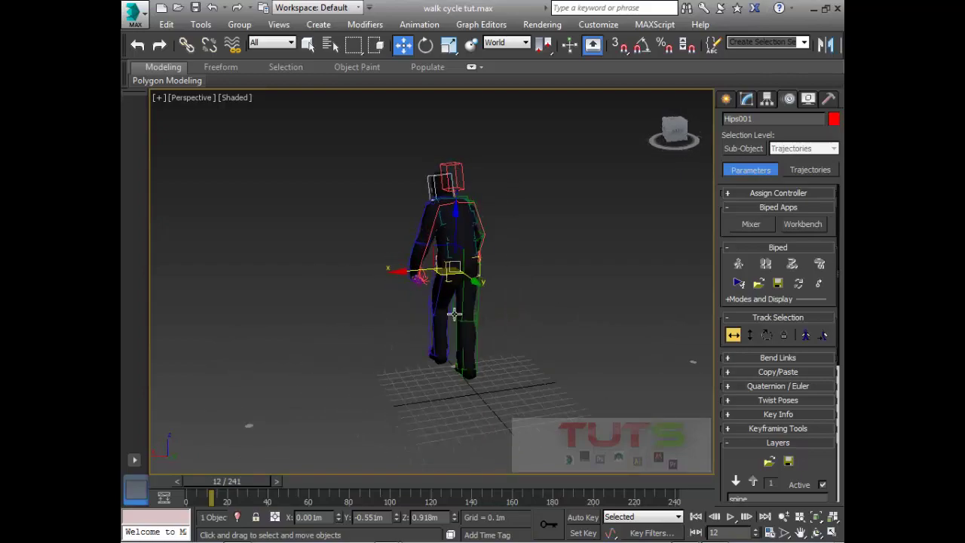